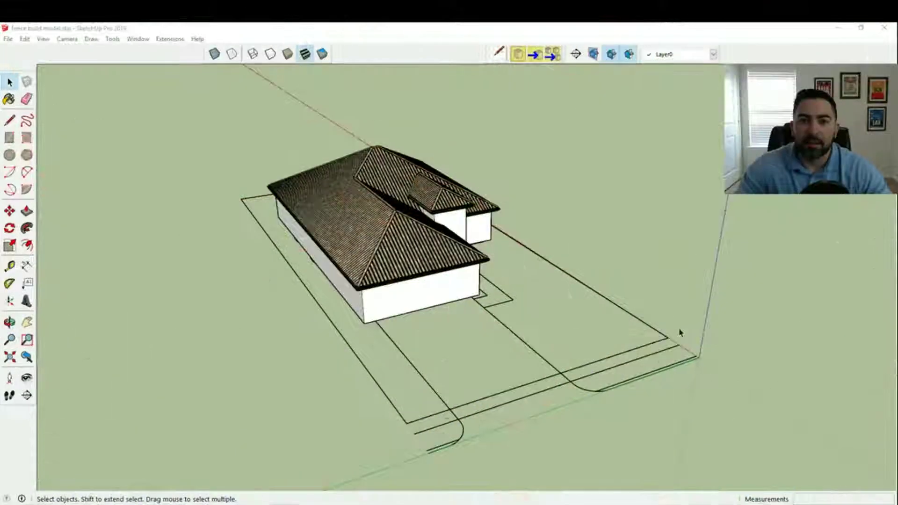
# Step: Reposition the floating Fence toolbar above the house model
pyautogui.click(540, 184)
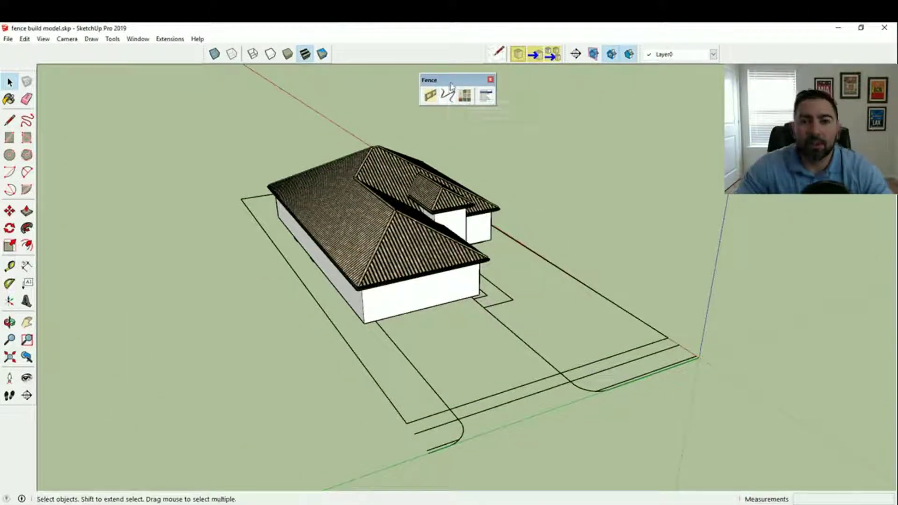
pyautogui.moveTo(450, 81); pyautogui.dragTo(414, 80)
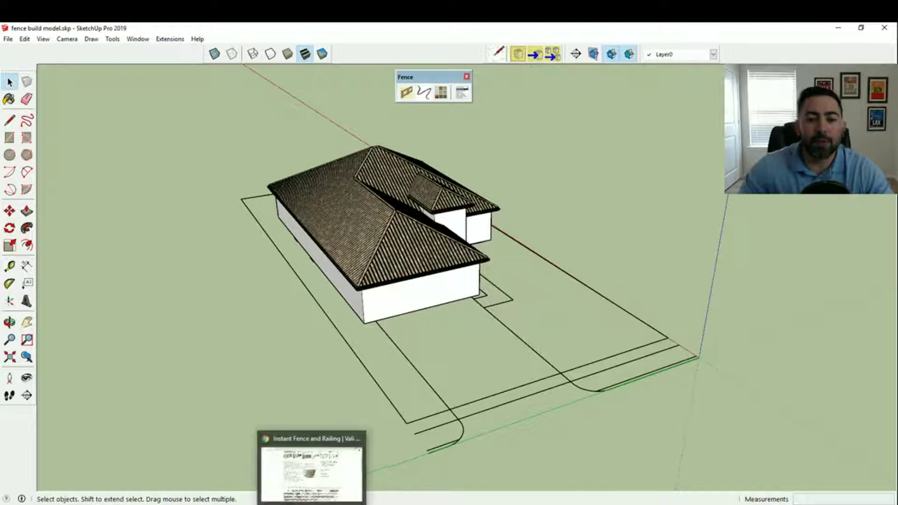
# Step: Switch to the browser, review the Instant Fence and Railing page on the Vali Architects site, and return to SketchUp
pyautogui.click(309, 468)
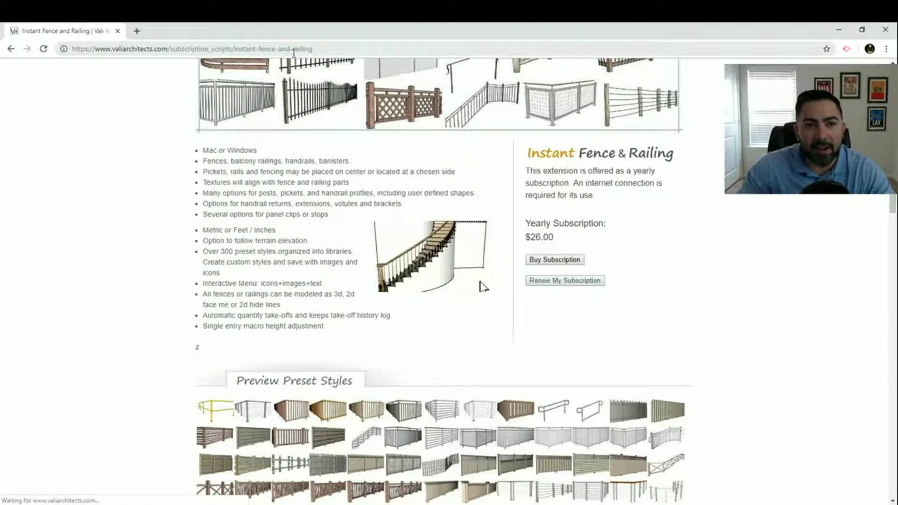
pyautogui.click(313, 49)
pyautogui.scroll(5, 421, 234)
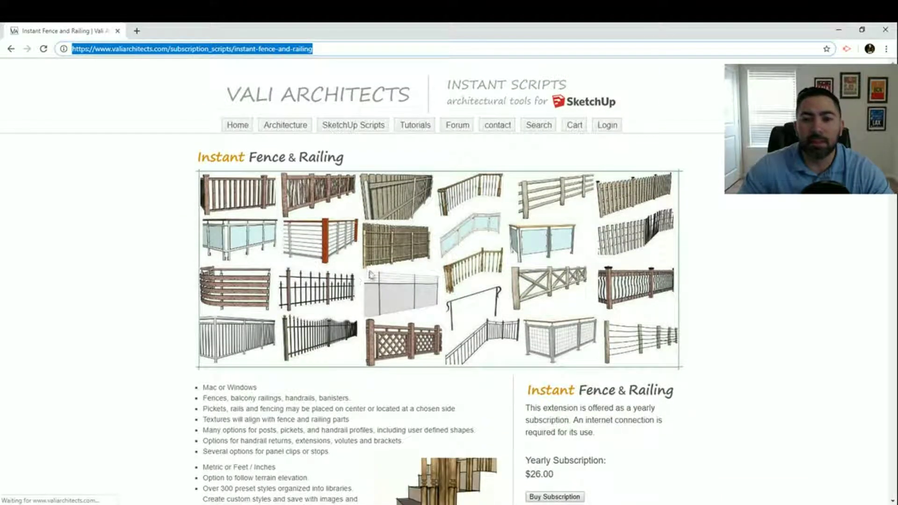
pyautogui.scroll(-1, 370, 274)
pyautogui.scroll(-1, 371, 275)
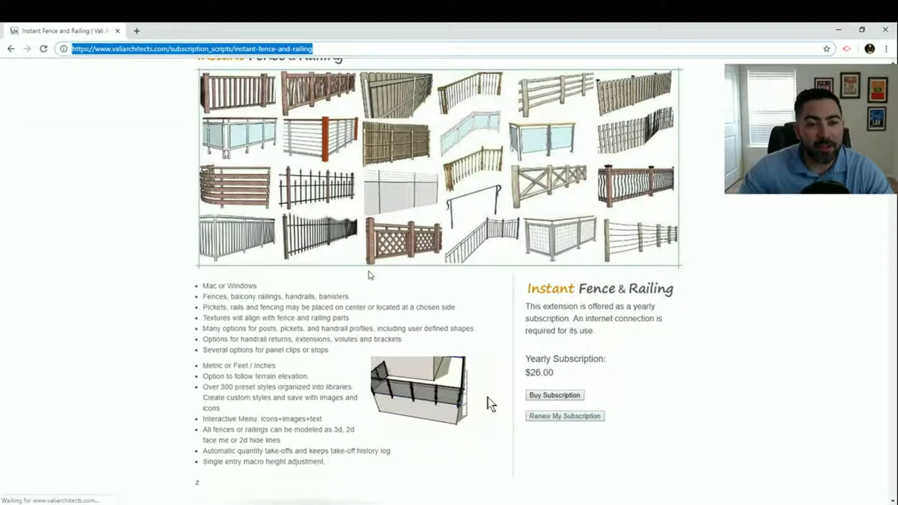
pyautogui.scroll(1, 367, 276)
pyautogui.scroll(1, 363, 277)
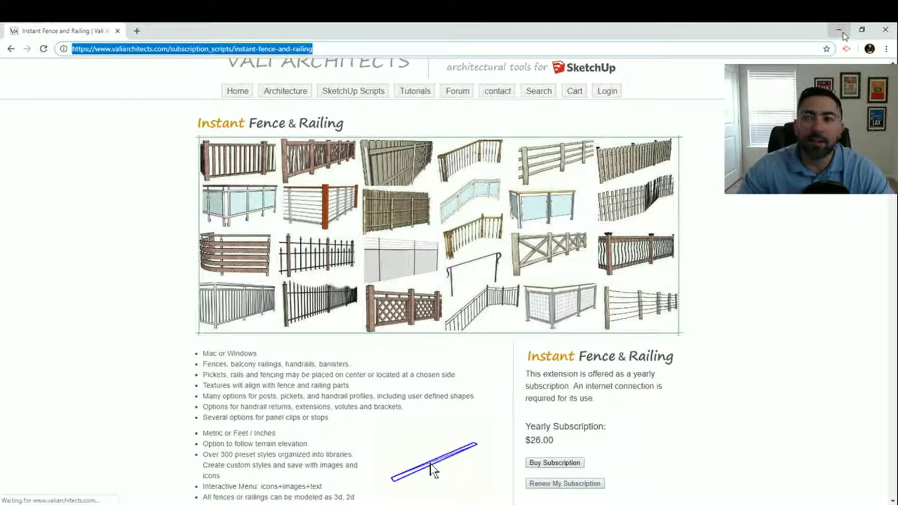
pyautogui.click(844, 32)
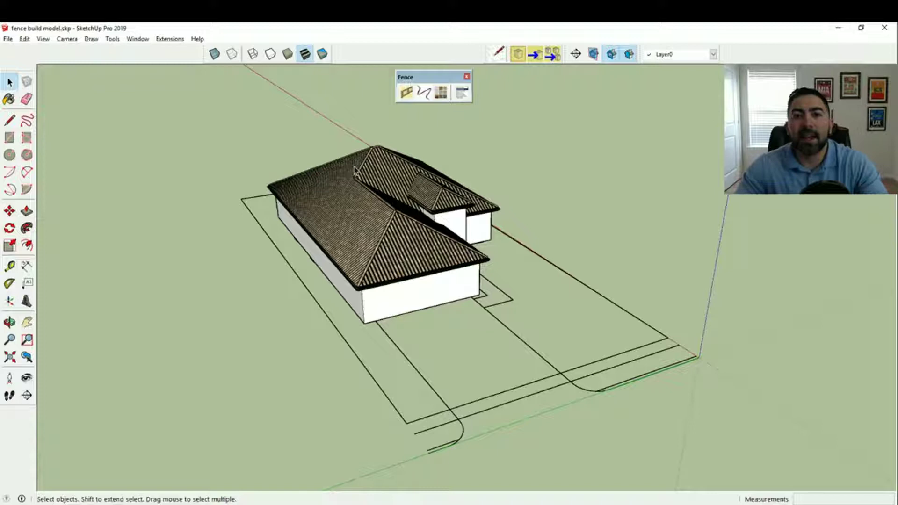
# Step: Draw the fence path from the house's front corner out to the side property line, and about 77' back to the rear corner
pyautogui.moveTo(427, 77)
pyautogui.mouseDown()
pyautogui.moveTo(409, 85)
pyautogui.moveTo(439, 80)
pyautogui.mouseUp()
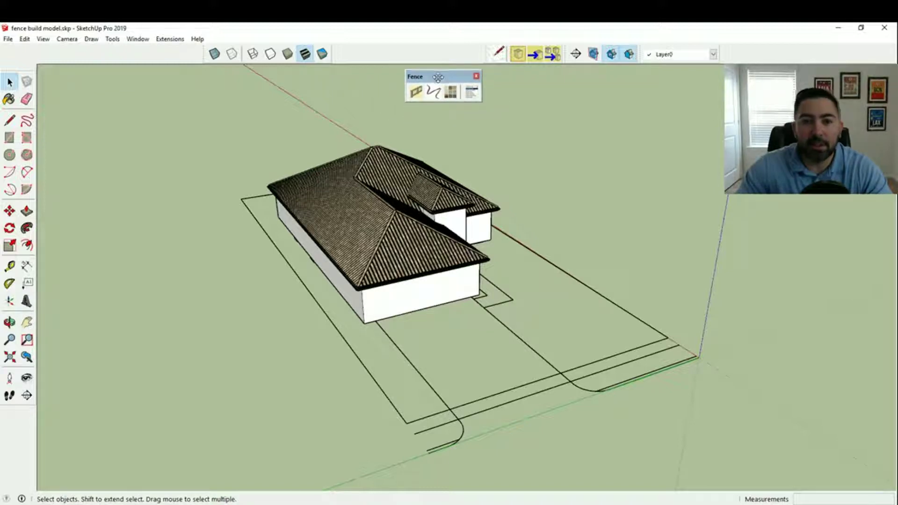
pyautogui.click(10, 121)
pyautogui.moveTo(226, 245); pyautogui.dragTo(333, 315, button='middle')
pyautogui.scroll(6, 454, 384)
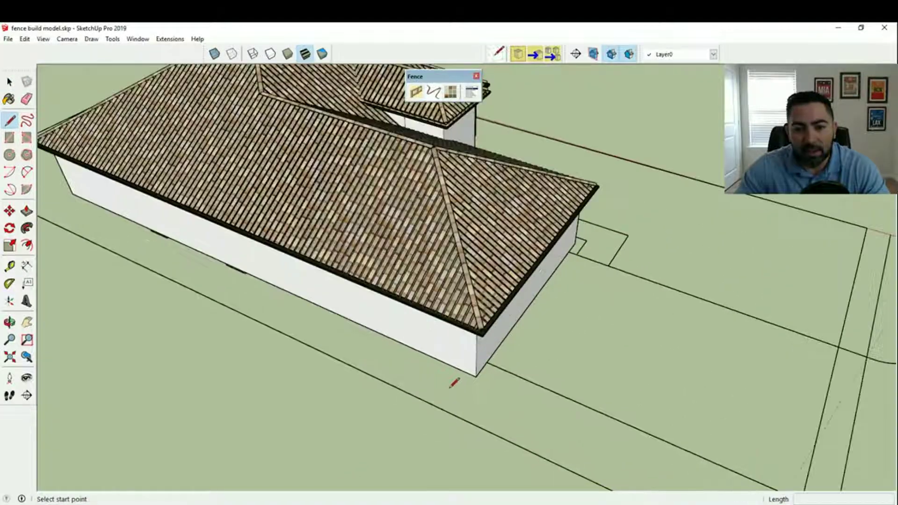
pyautogui.click(461, 371)
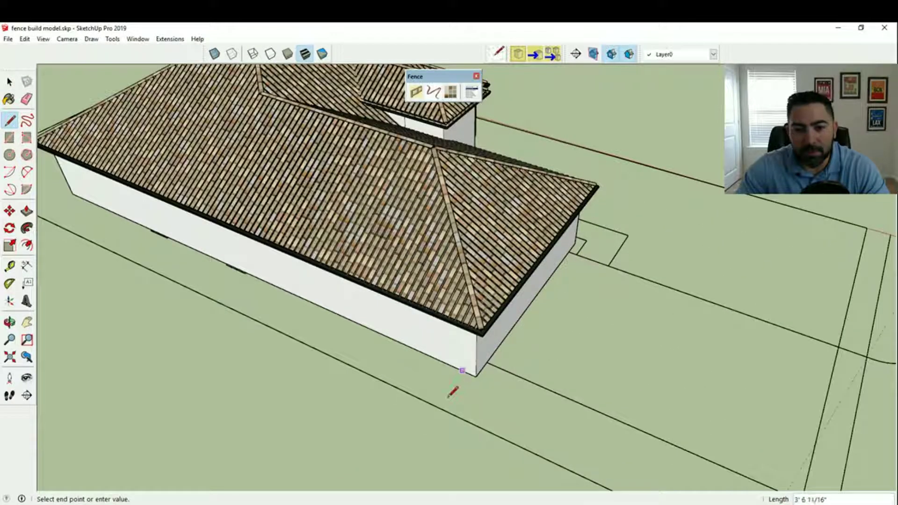
pyautogui.scroll(-4, 440, 400)
pyautogui.moveTo(361, 327)
pyautogui.mouseDown(button='middle')
pyautogui.moveTo(234, 282)
pyautogui.moveTo(427, 367)
pyautogui.mouseUp(button='middle')
pyautogui.click(224, 299)
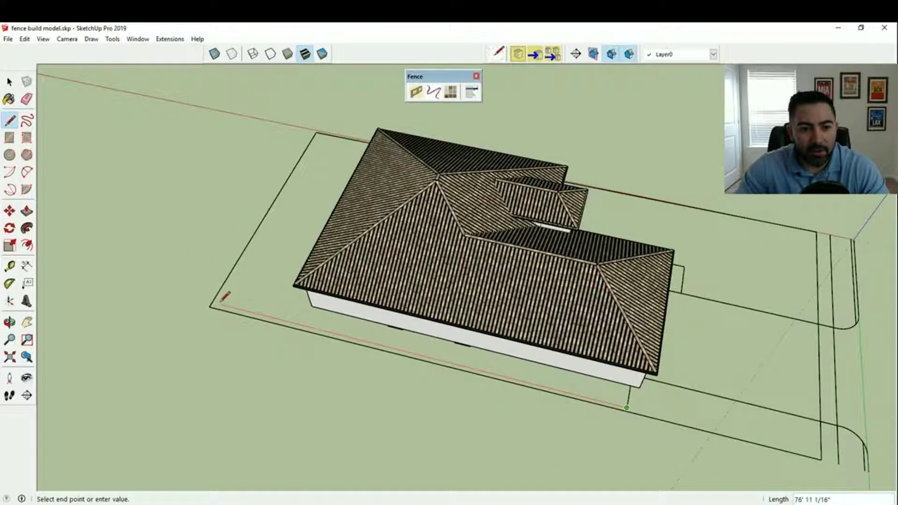
# Step: Continue the fence path across the rear of the lot, forward about 54' 8" along the other side, and in to the house wall
pyautogui.moveTo(291, 205); pyautogui.dragTo(201, 223, button='middle')
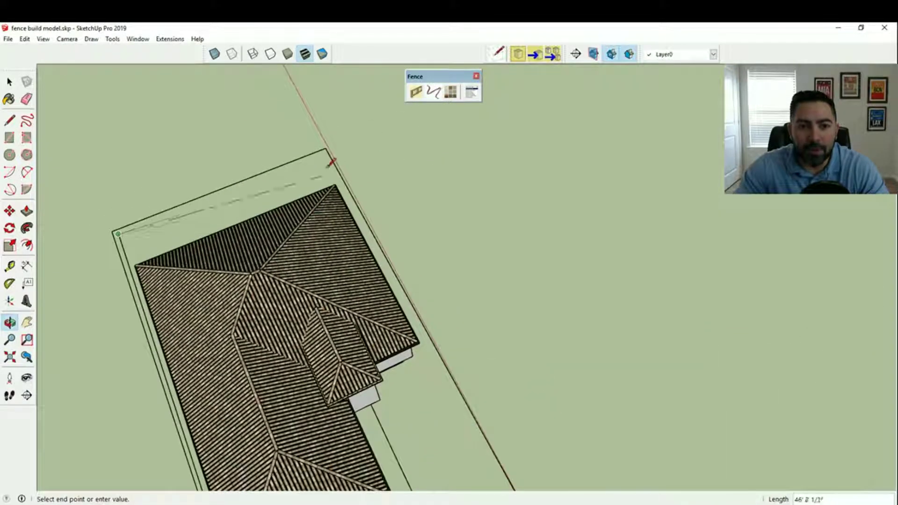
pyautogui.scroll(4, 328, 151)
pyautogui.click(332, 149)
pyautogui.moveTo(401, 270)
pyautogui.mouseDown(button='middle')
pyautogui.moveTo(352, 255)
pyautogui.moveTo(346, 303)
pyautogui.moveTo(359, 272)
pyautogui.moveTo(371, 271)
pyautogui.mouseUp(button='middle')
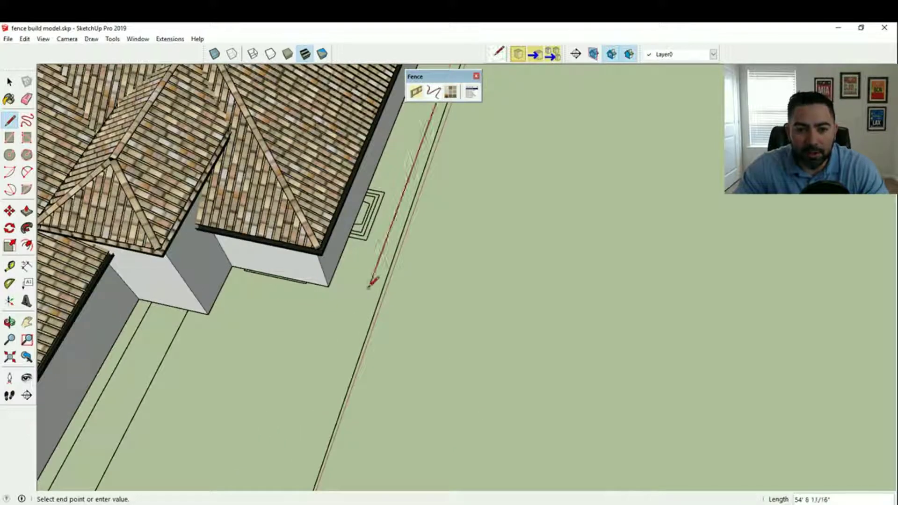
pyautogui.click(331, 281)
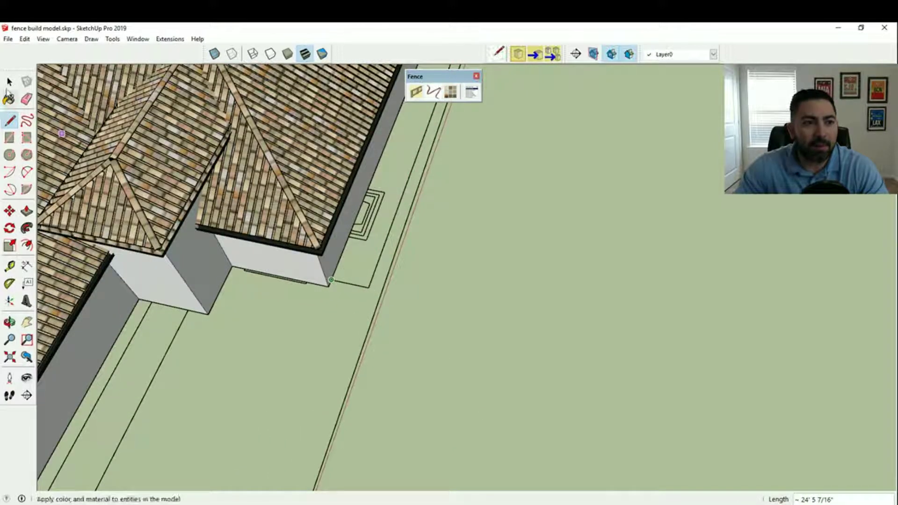
# Step: Select all the fence path lines around the house and make them a group
pyautogui.click(9, 82)
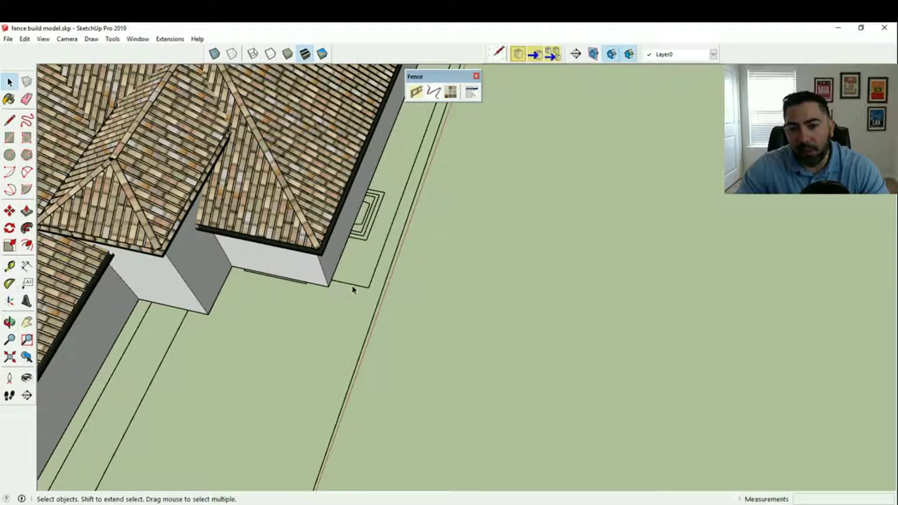
pyautogui.click(371, 284)
pyautogui.scroll(-4, 372, 284)
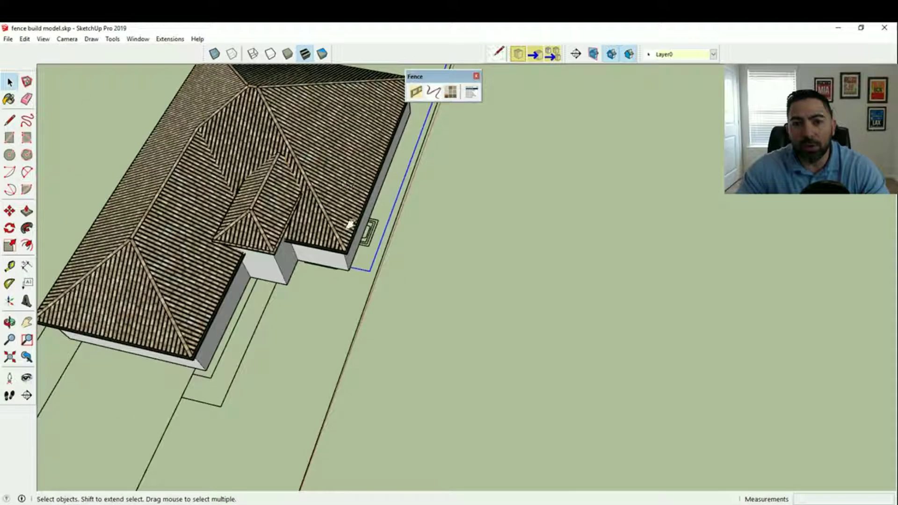
pyautogui.moveTo(350, 225); pyautogui.dragTo(483, 364, button='middle')
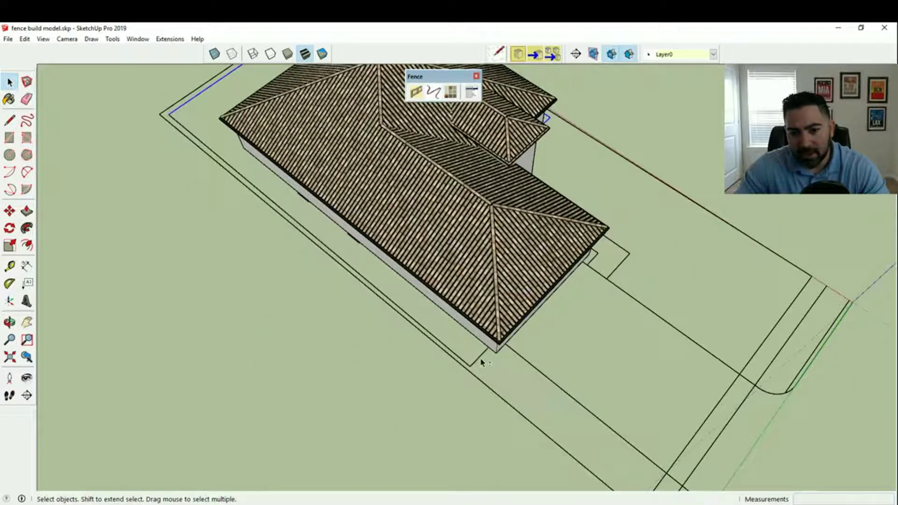
pyautogui.rightClick(466, 364)
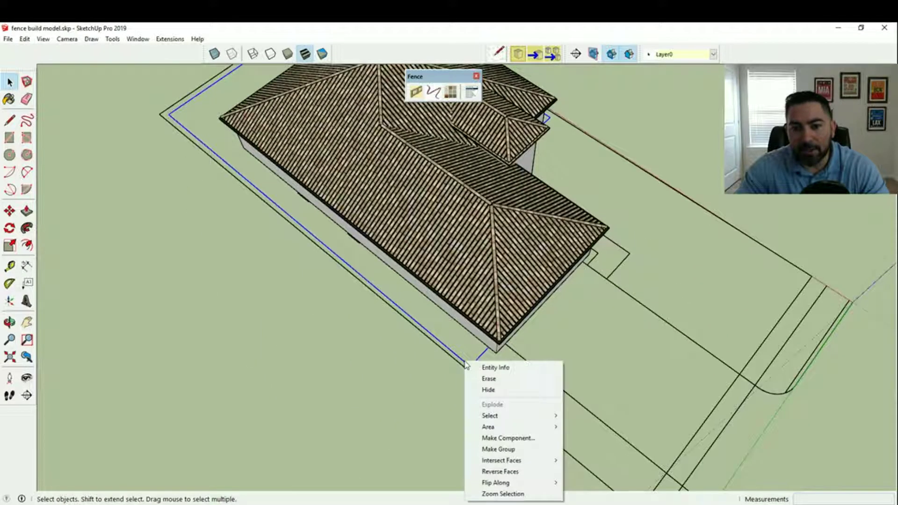
pyautogui.click(505, 450)
# Step: Launch Instant Fence & Railing on the selected path and set its library to Fence - Wood
pyautogui.scroll(-3, 391, 321)
pyautogui.moveTo(353, 248); pyautogui.dragTo(270, 219, button='middle')
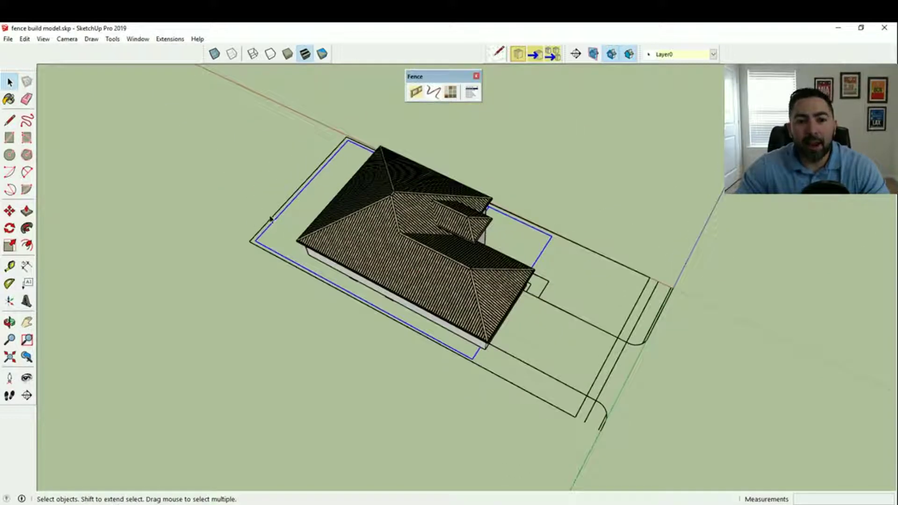
pyautogui.click(416, 93)
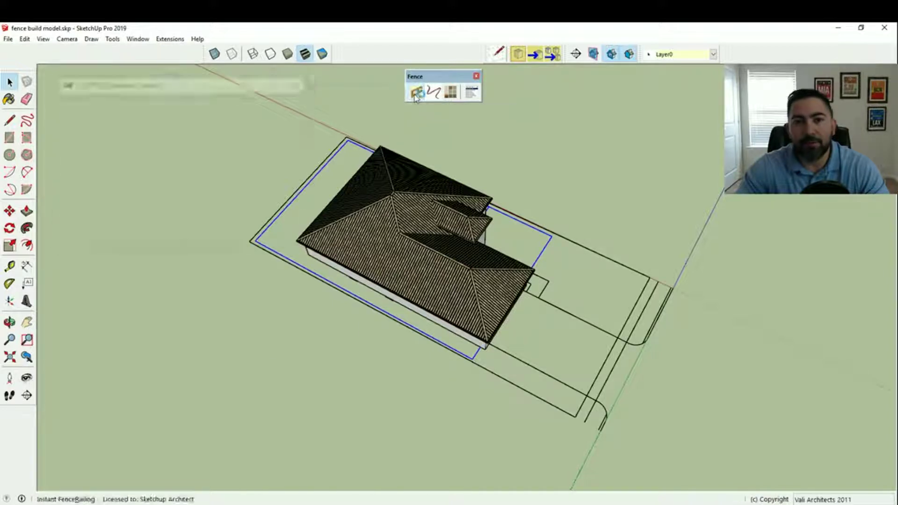
pyautogui.moveTo(255, 66); pyautogui.dragTo(193, 85)
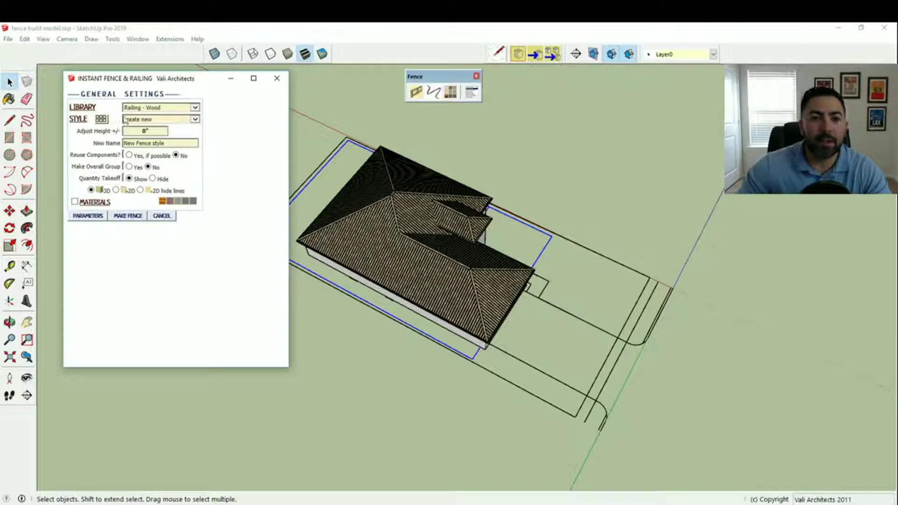
pyautogui.moveTo(131, 88); pyautogui.dragTo(118, 85)
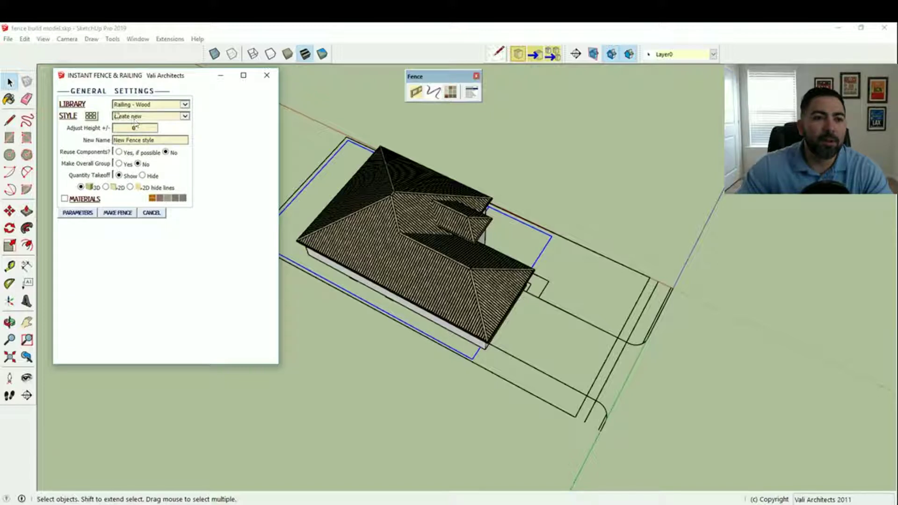
pyautogui.click(142, 105)
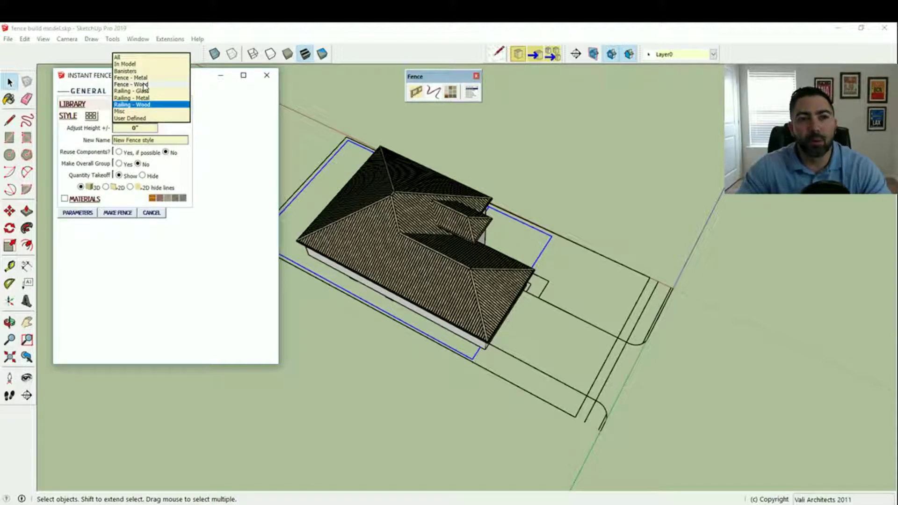
pyautogui.click(143, 85)
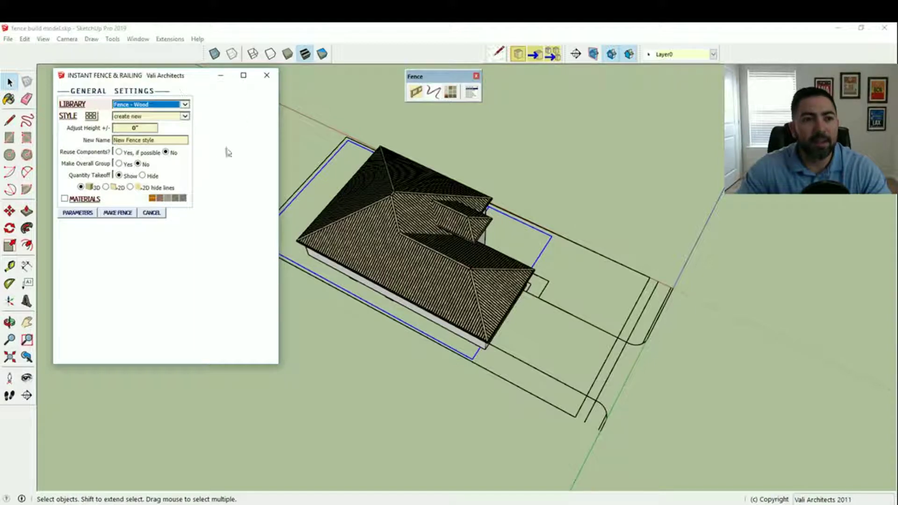
# Step: Browse the wood fence style previews and choose the Vertical Board 1 style
pyautogui.click(186, 117)
pyautogui.click(249, 175)
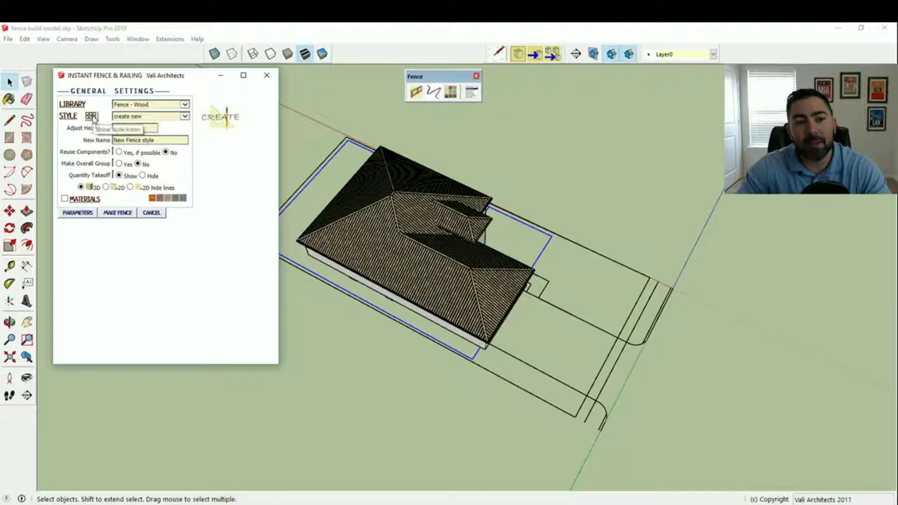
pyautogui.click(92, 116)
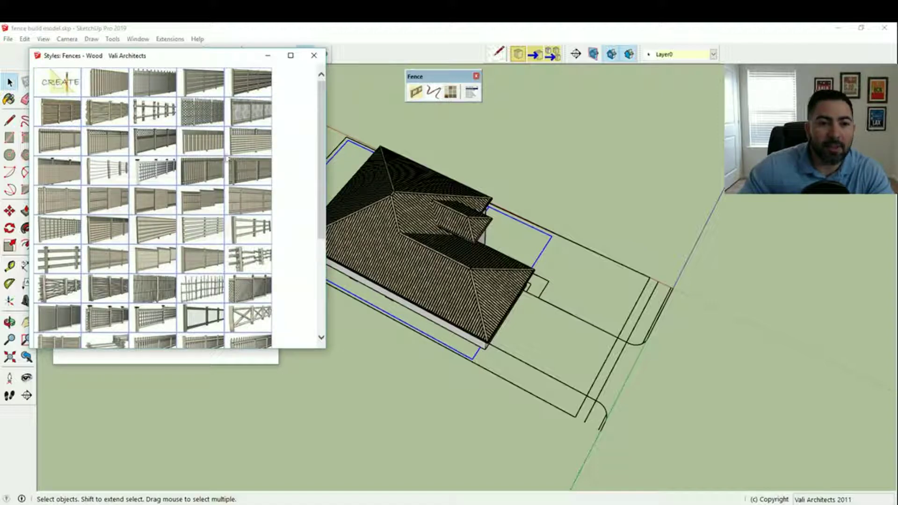
pyautogui.moveTo(237, 160)
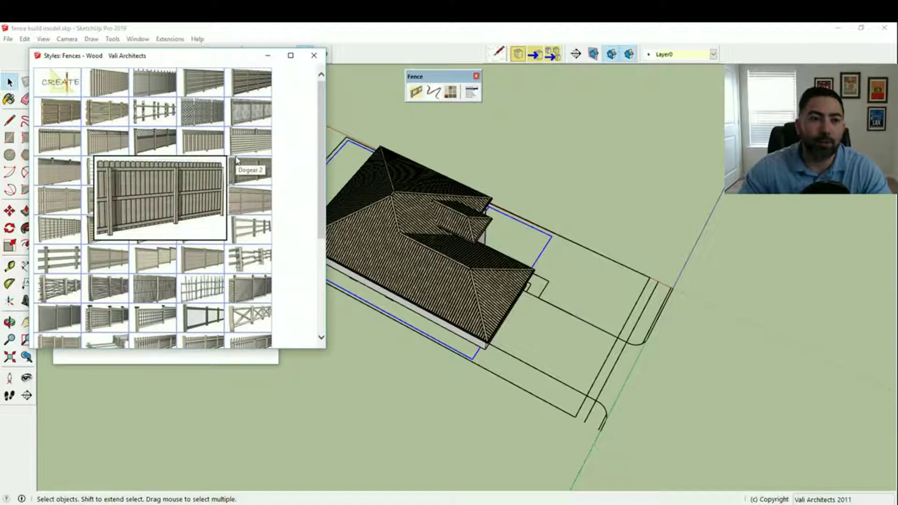
pyautogui.scroll(-5, 302, 155)
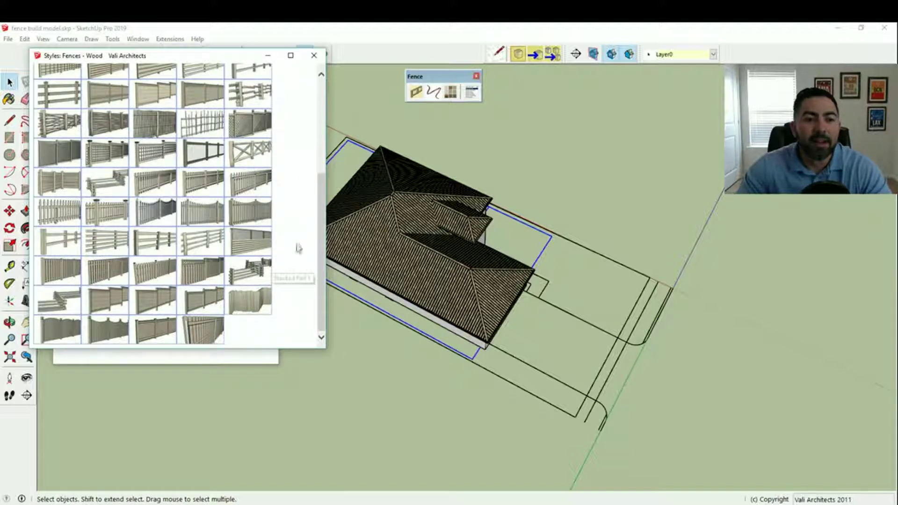
pyautogui.moveTo(151, 339)
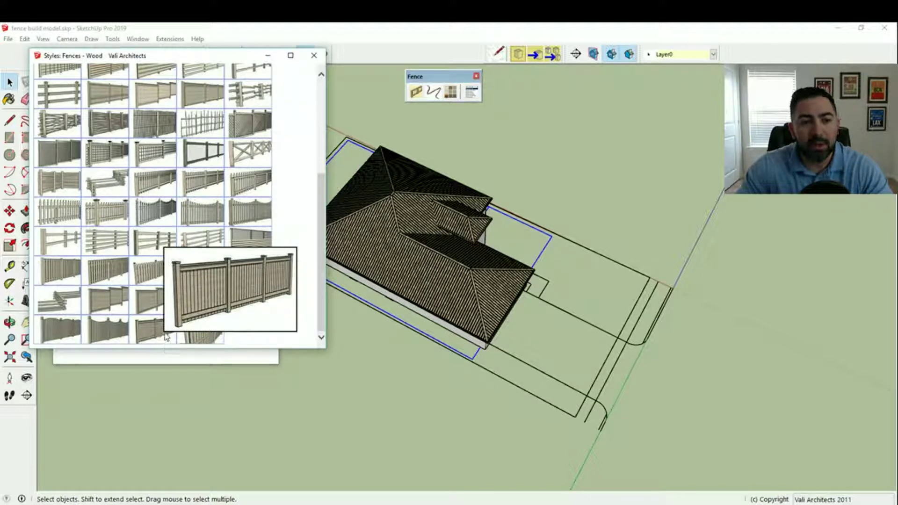
pyautogui.click(314, 56)
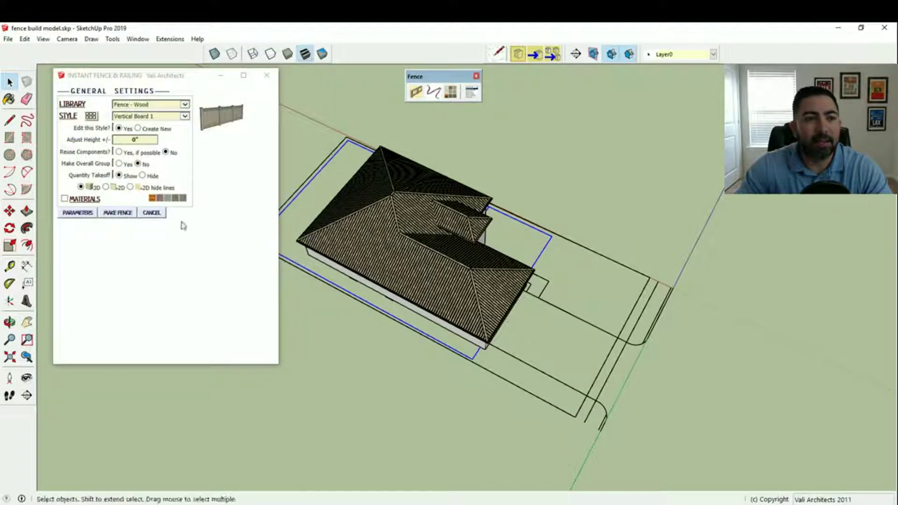
# Step: Review the Vertical Board 1 style parameters for the posts, rails, handrail and fencing boards
pyautogui.click(77, 213)
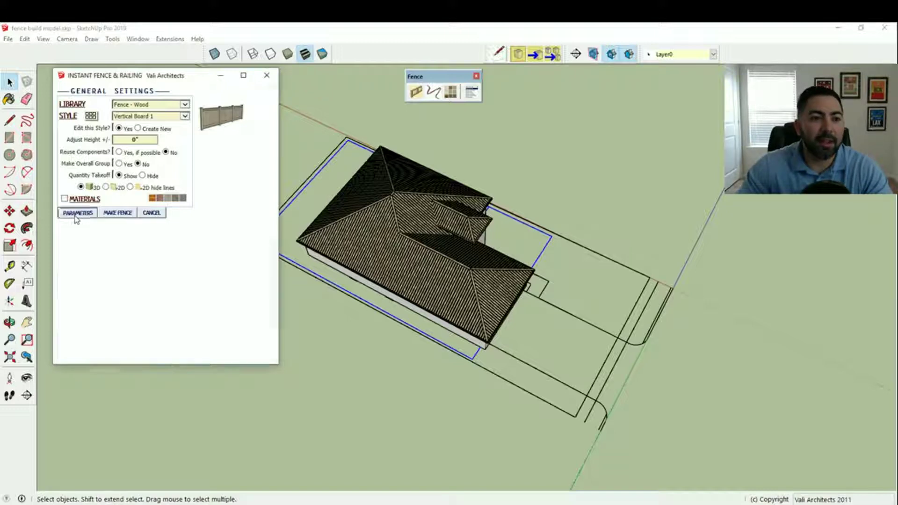
pyautogui.scroll(-1, 254, 233)
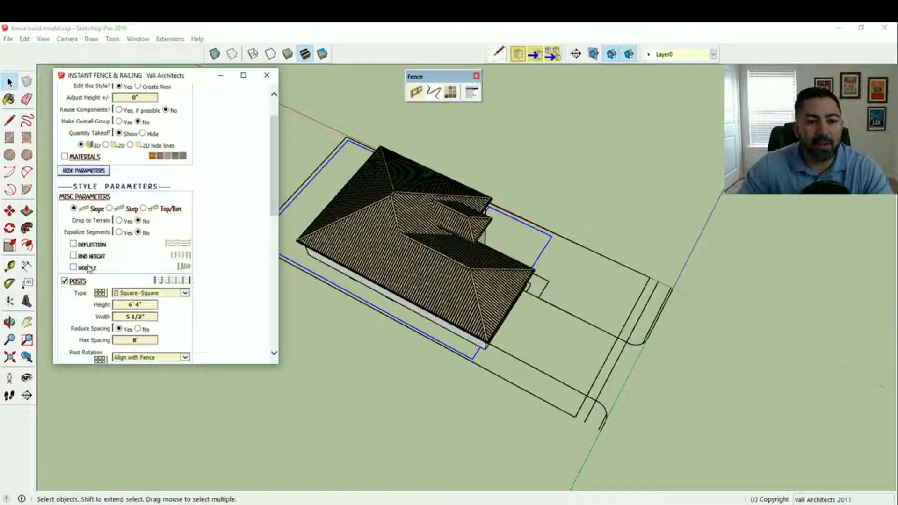
pyautogui.scroll(-3, 224, 255)
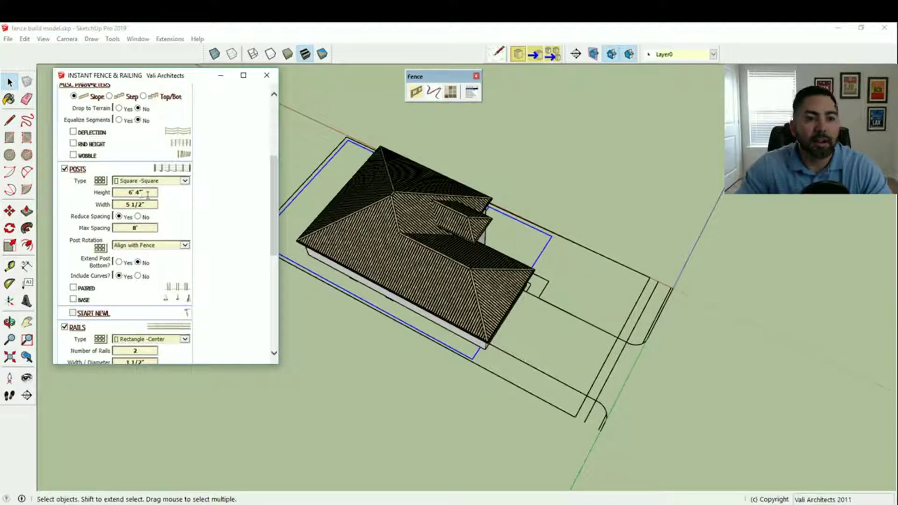
pyautogui.scroll(-1, 145, 194)
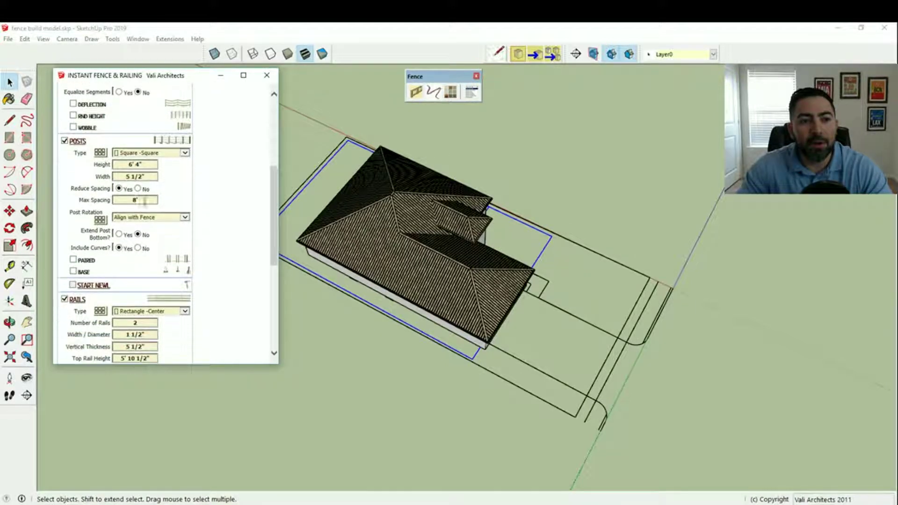
pyautogui.click(151, 165)
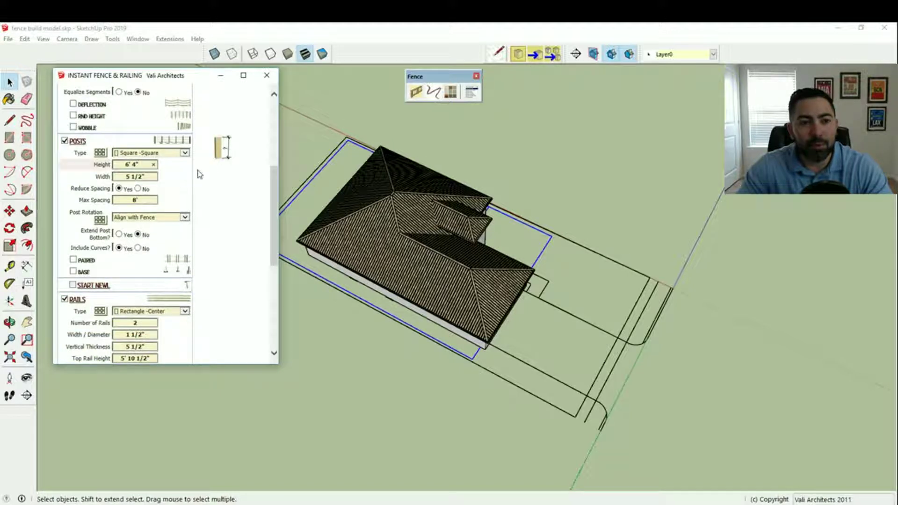
pyautogui.click(155, 177)
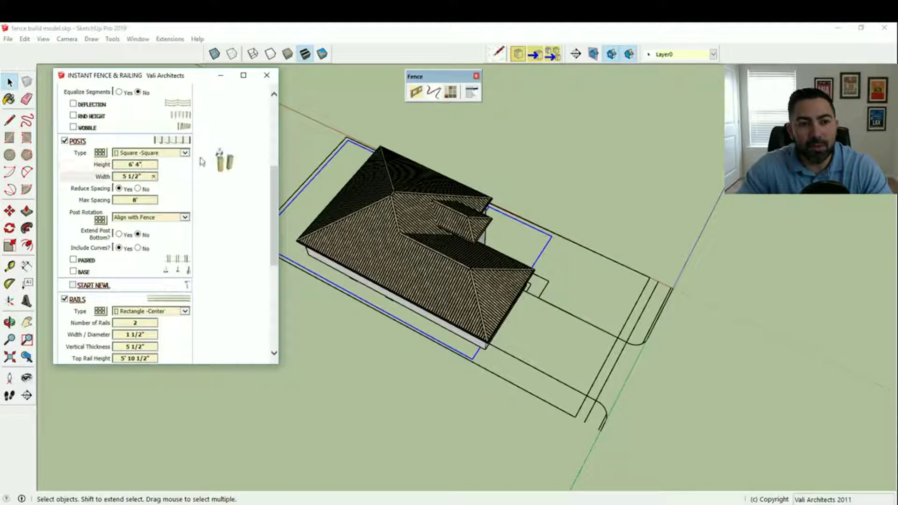
pyautogui.scroll(-1, 144, 182)
pyautogui.click(149, 173)
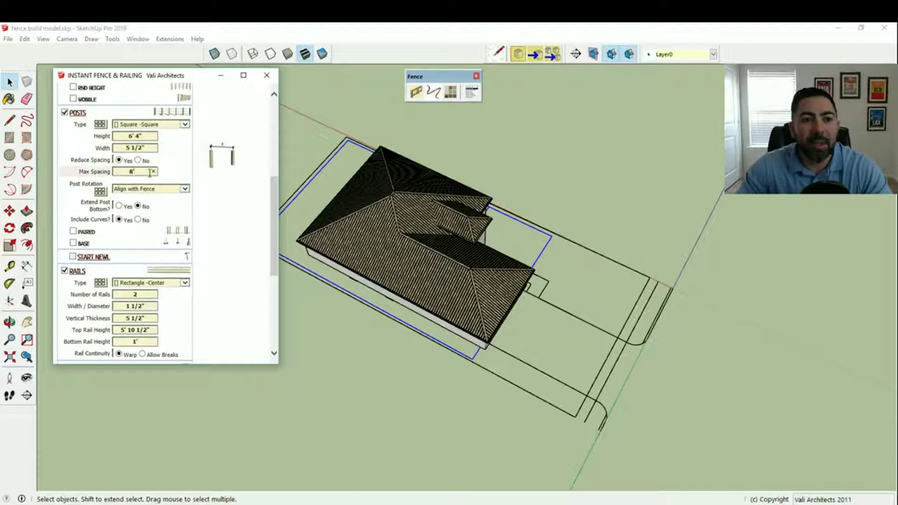
pyautogui.scroll(-1, 199, 186)
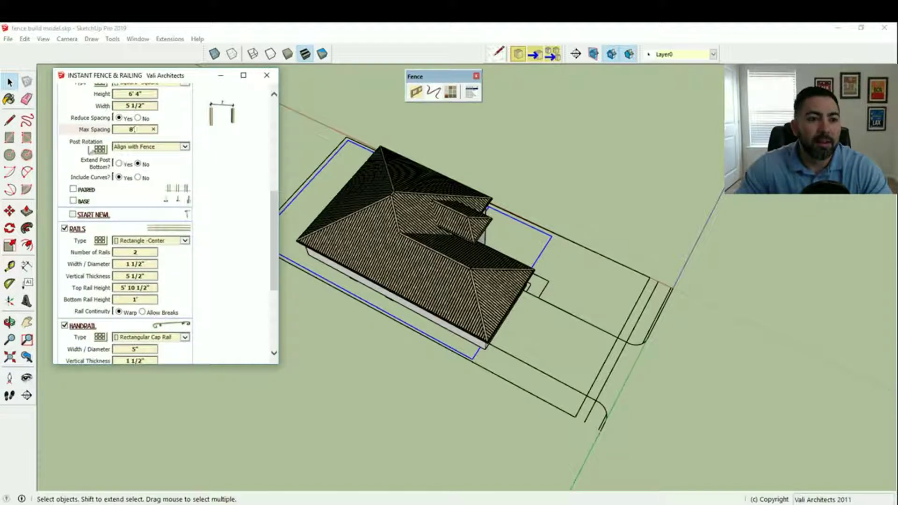
pyautogui.scroll(-1, 186, 159)
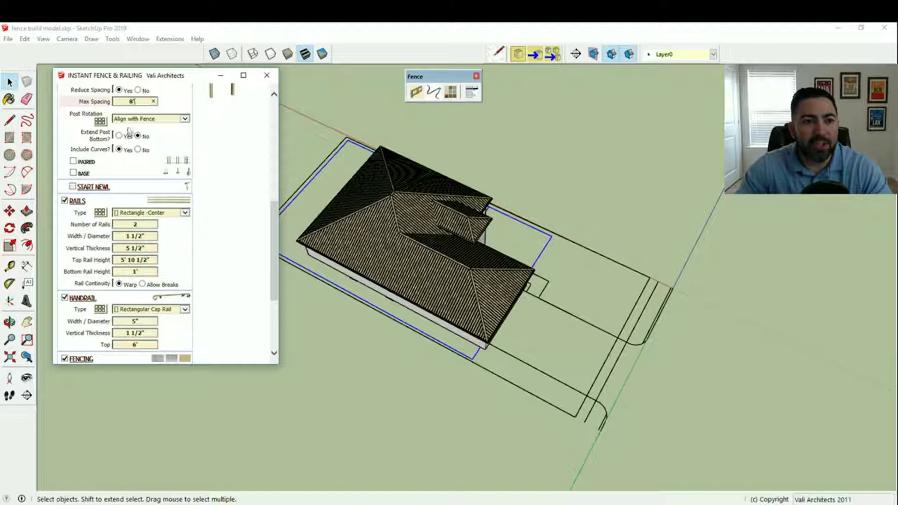
pyautogui.scroll(-2, 184, 172)
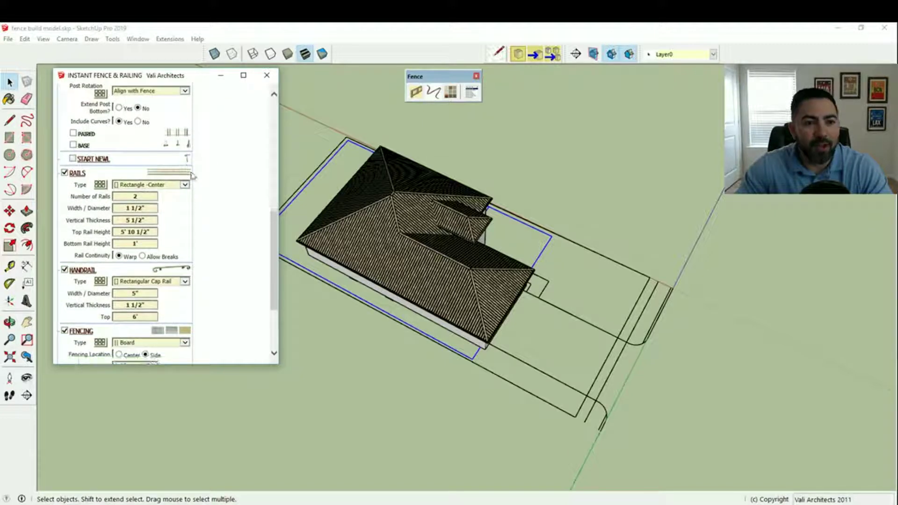
pyautogui.scroll(-3, 147, 248)
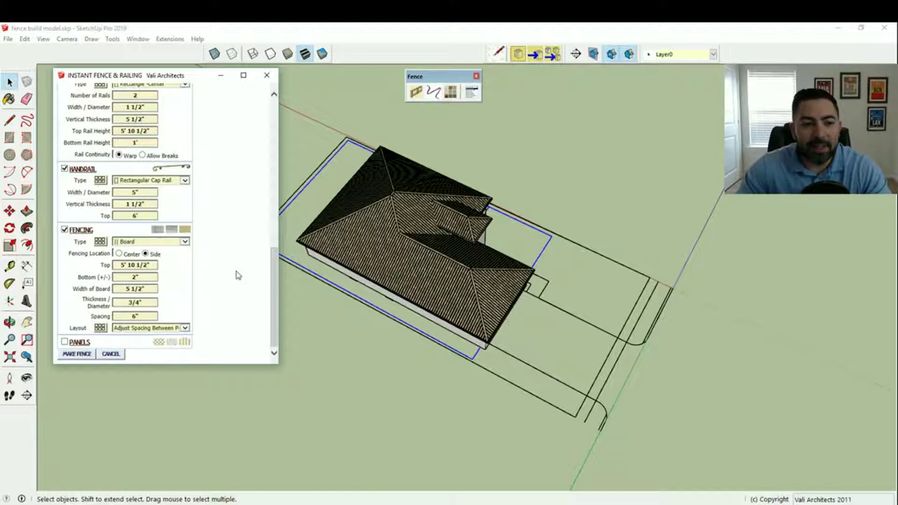
# Step: Make the Vertical Board 1 fence along the path with its boards on the outer side, and dismiss the quantity takeoff
pyautogui.click(76, 354)
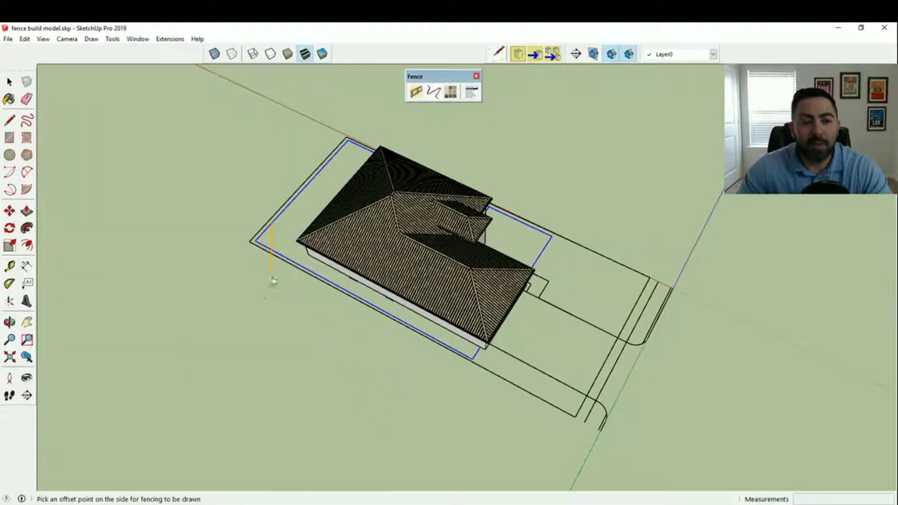
pyautogui.click(205, 191)
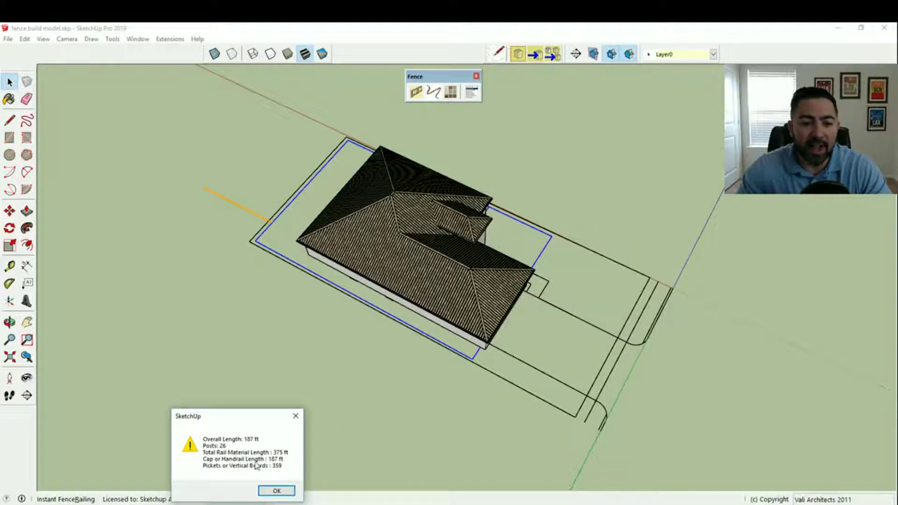
pyautogui.click(278, 491)
# Step: Inside the fence group, move the end post beside the front house corner about 2 1/8" out of the wall
pyautogui.scroll(5, 276, 312)
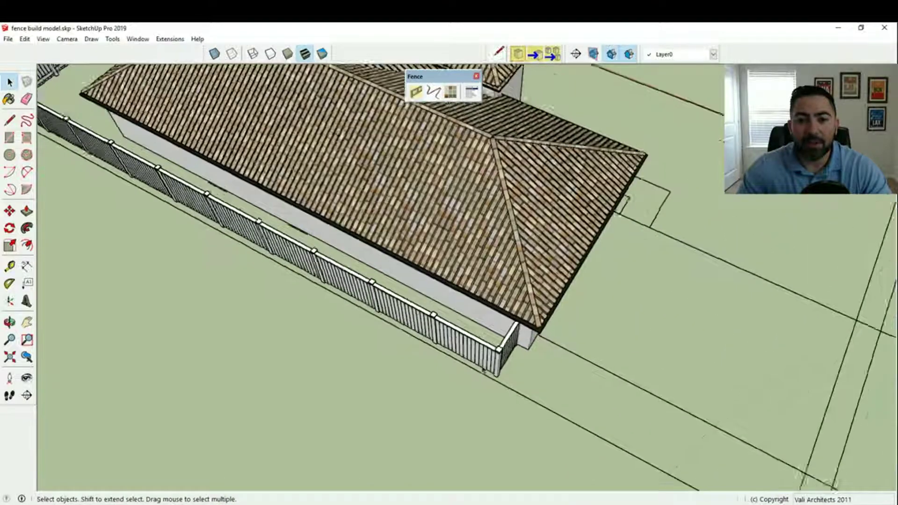
pyautogui.moveTo(384, 244); pyautogui.dragTo(405, 265, button='middle')
pyautogui.scroll(3, 378, 187)
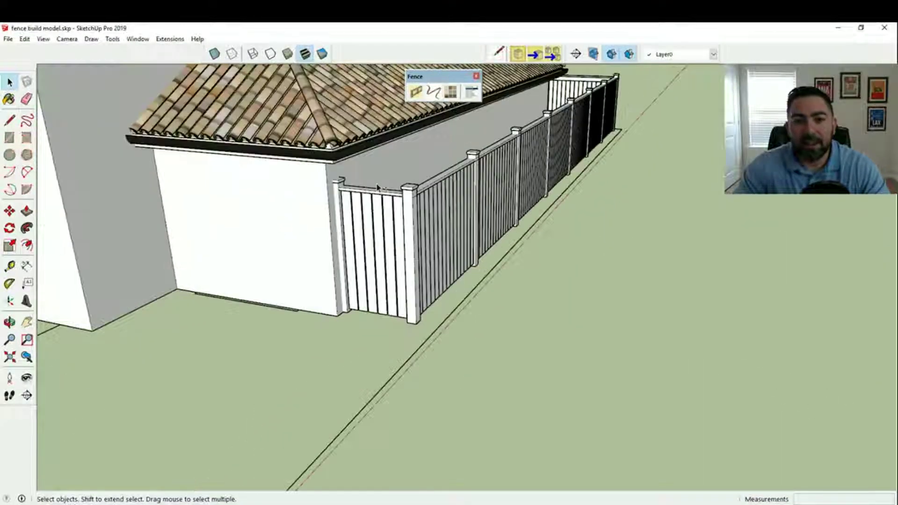
pyautogui.scroll(2, 377, 188)
pyautogui.click(333, 185)
pyautogui.doubleClick(328, 182)
pyautogui.click(326, 180)
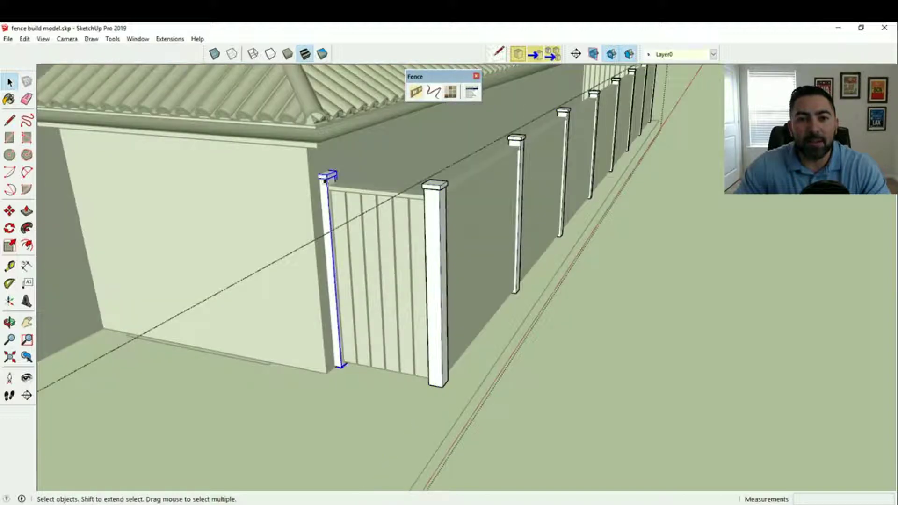
pyautogui.click(9, 211)
pyautogui.moveTo(252, 281); pyautogui.dragTo(278, 283, button='middle')
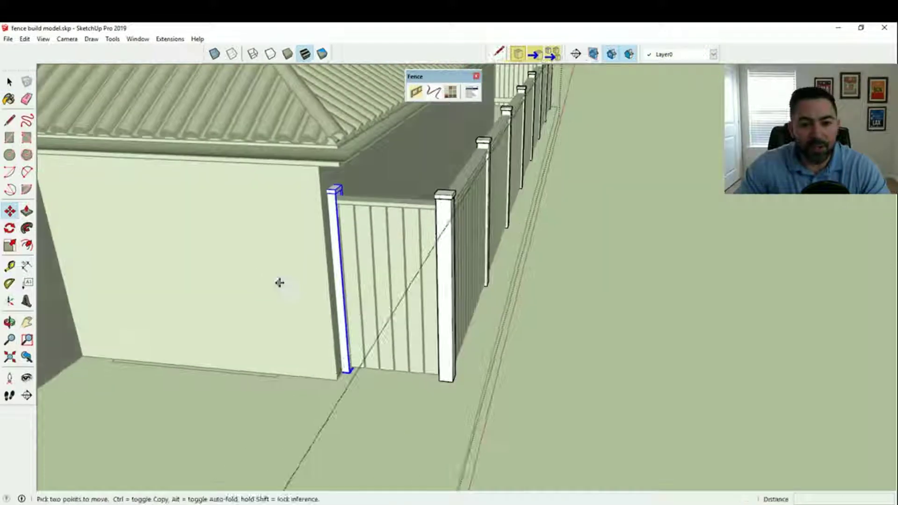
pyautogui.click(243, 281)
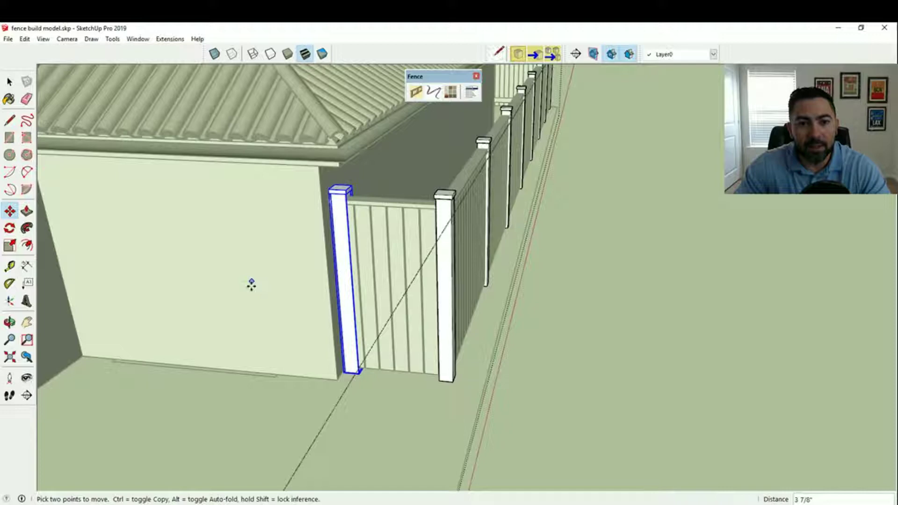
pyautogui.scroll(5, 330, 381)
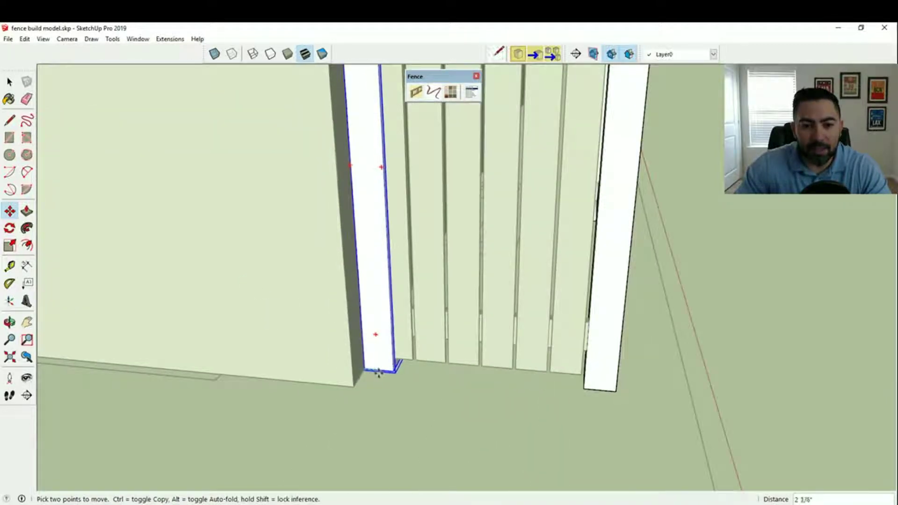
pyautogui.click(380, 369)
pyautogui.press('space')
# Step: Paint the whole fence, including posts, boards and rails, with a brown wood material
pyautogui.scroll(-3, 104, 225)
pyautogui.moveTo(105, 225)
pyautogui.mouseDown(button='middle')
pyautogui.moveTo(459, 285)
pyautogui.moveTo(328, 274)
pyautogui.mouseUp(button='middle')
pyautogui.scroll(-5, 457, 283)
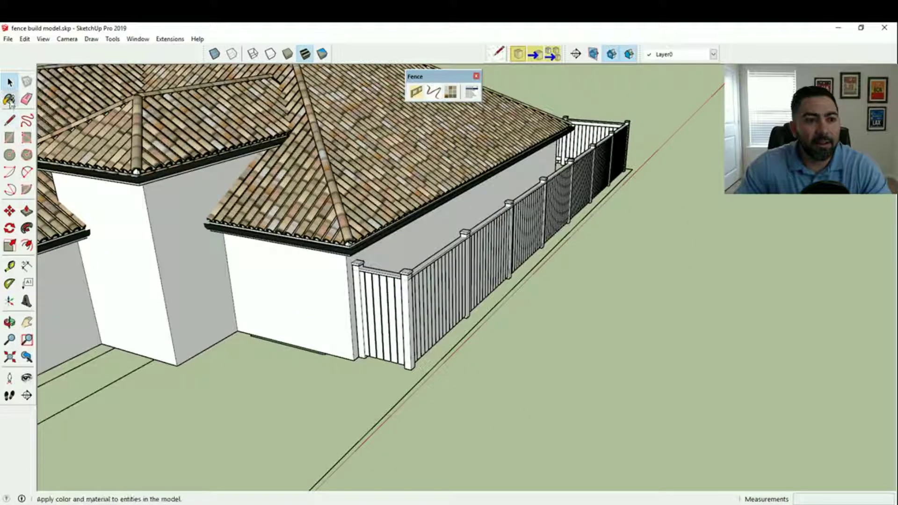
pyautogui.click(9, 100)
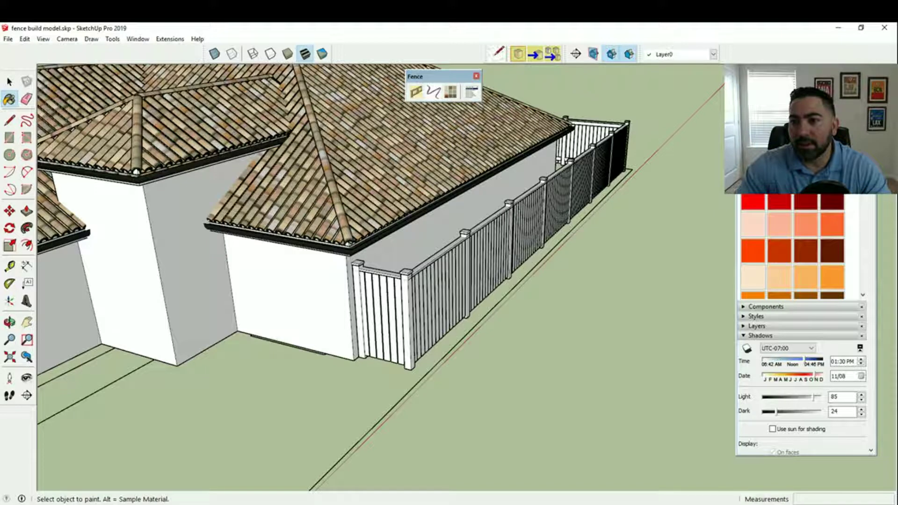
pyautogui.click(810, 183)
pyautogui.click(794, 284)
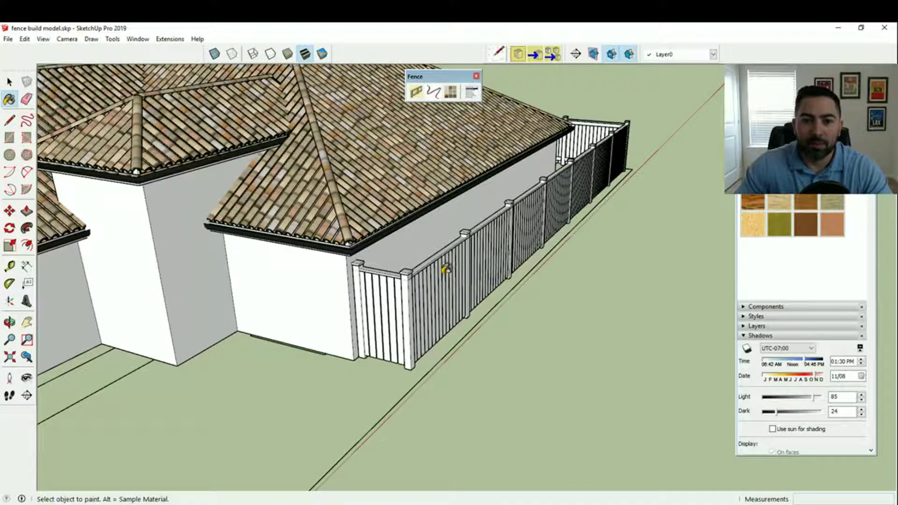
pyautogui.click(447, 270)
pyautogui.click(414, 285)
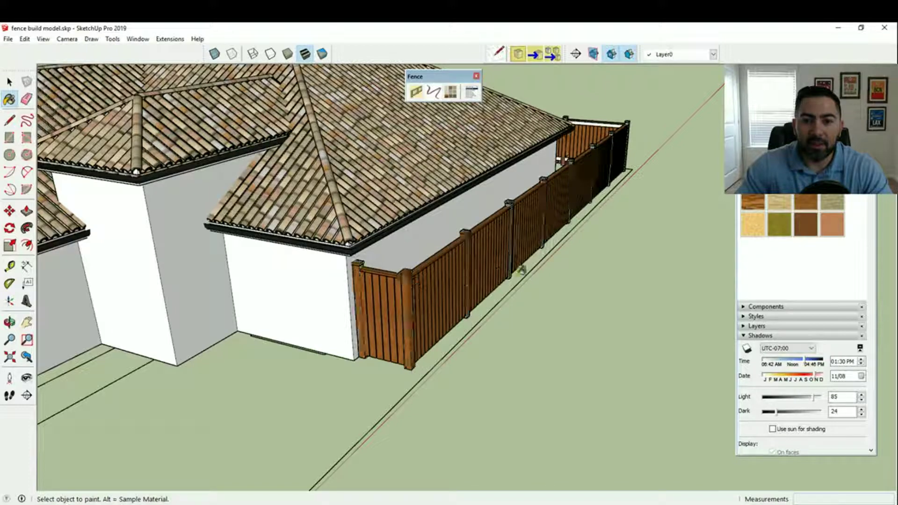
pyautogui.moveTo(577, 237)
pyautogui.mouseDown(button='middle')
pyautogui.moveTo(462, 221)
pyautogui.moveTo(440, 188)
pyautogui.mouseUp(button='middle')
pyautogui.keyDown('shift'); pyautogui.click(440, 188); pyautogui.keyUp('shift')
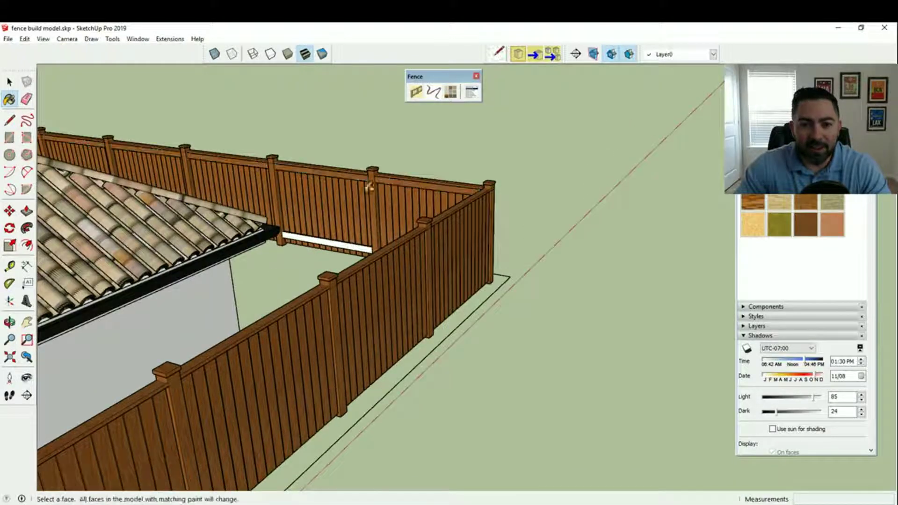
# Step: Remove the wood fence from around the house, undoing back to the bare fence path
pyautogui.moveTo(373, 174)
pyautogui.mouseDown(button='middle')
pyautogui.moveTo(371, 281)
pyautogui.moveTo(400, 273)
pyautogui.moveTo(375, 262)
pyautogui.mouseUp(button='middle')
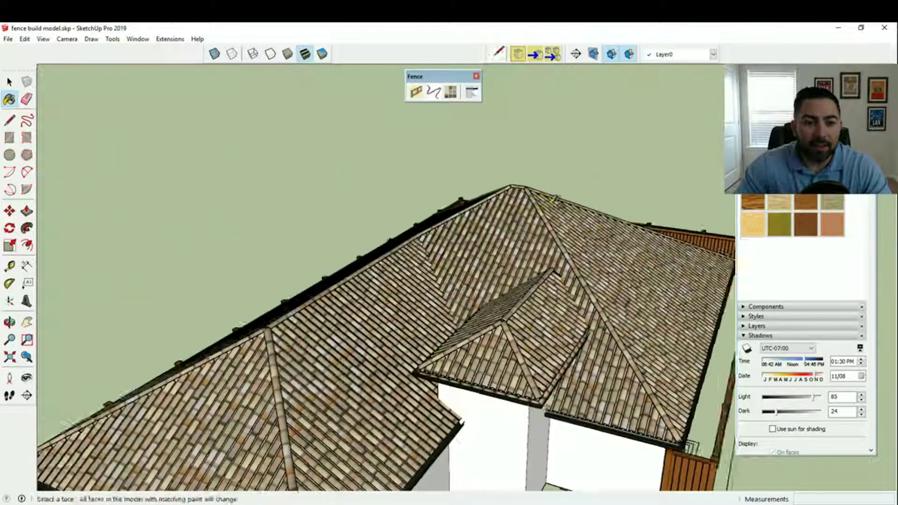
pyautogui.scroll(-5, 356, 253)
pyautogui.moveTo(328, 243); pyautogui.dragTo(336, 226, button='middle')
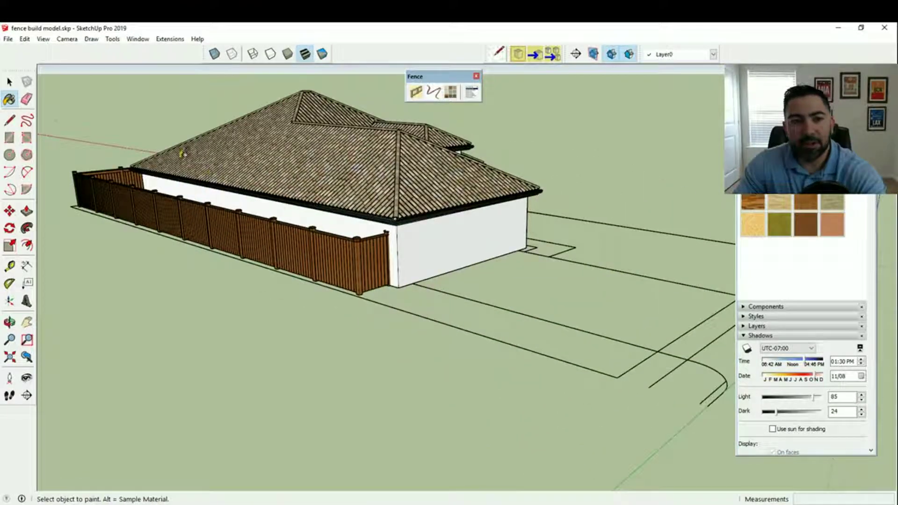
pyautogui.click(10, 81)
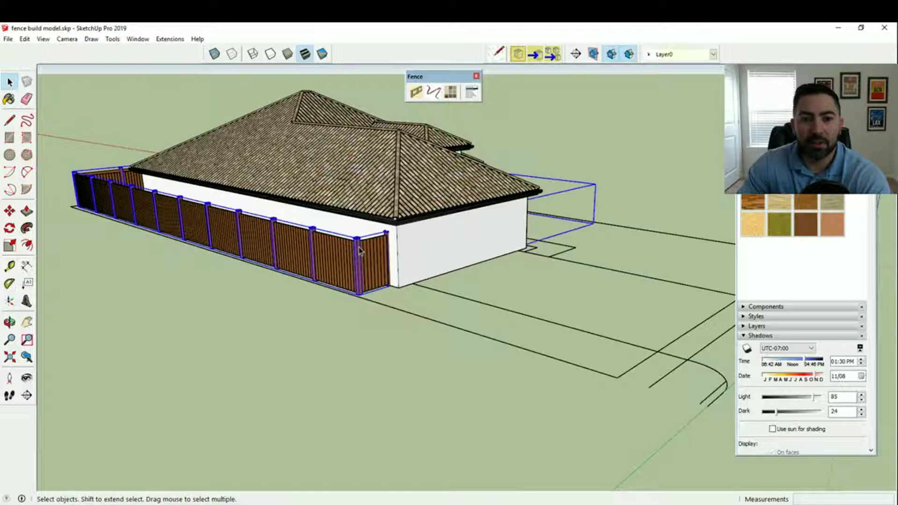
pyautogui.click(370, 289)
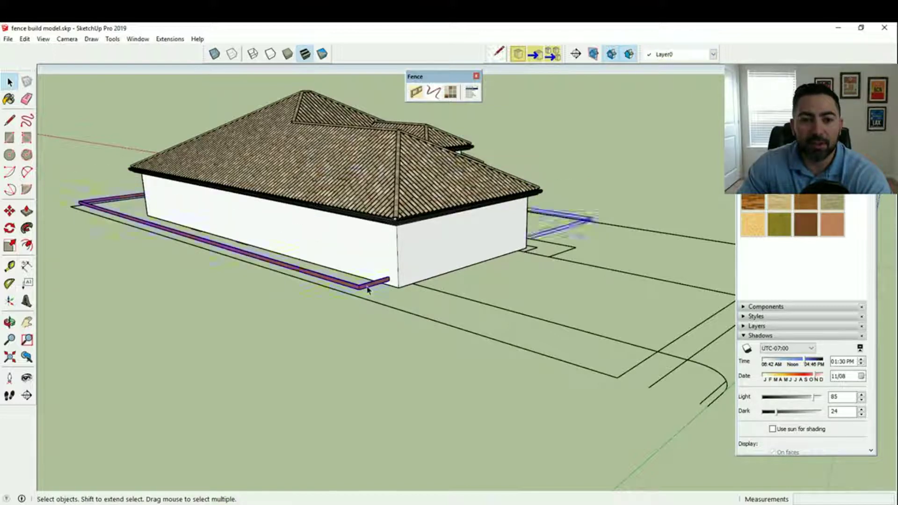
pyautogui.press('Delete')
pyautogui.hotkey('ctrl', 'z')
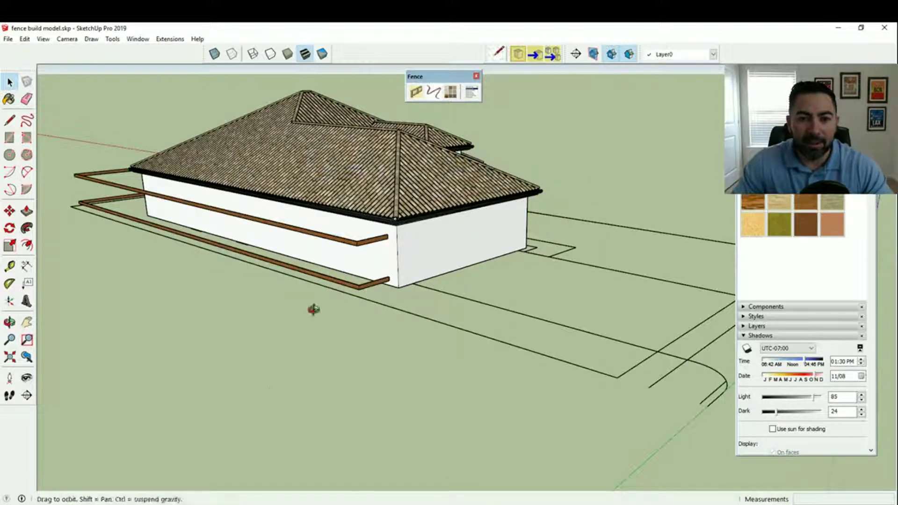
pyautogui.moveTo(310, 307); pyautogui.dragTo(491, 287, button='middle')
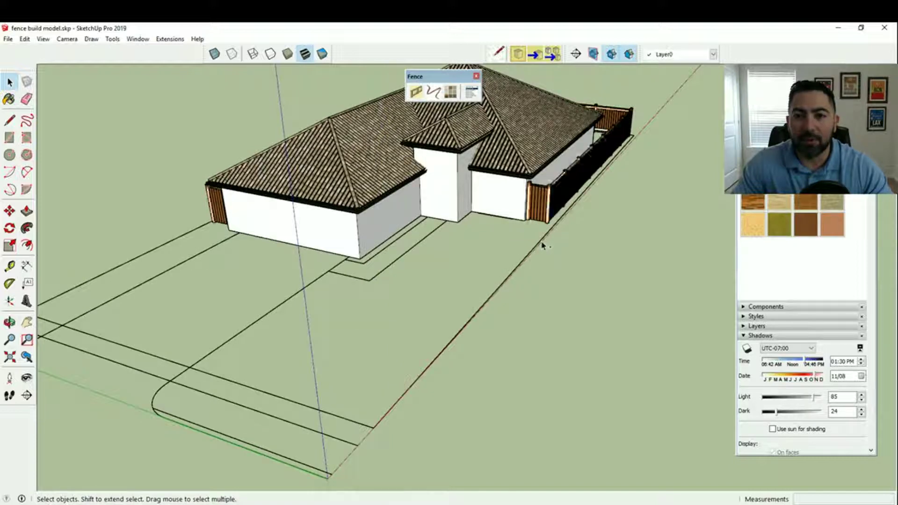
pyautogui.hotkey('ctrl', 'z')
pyautogui.hotkey('ctrl', 'z')
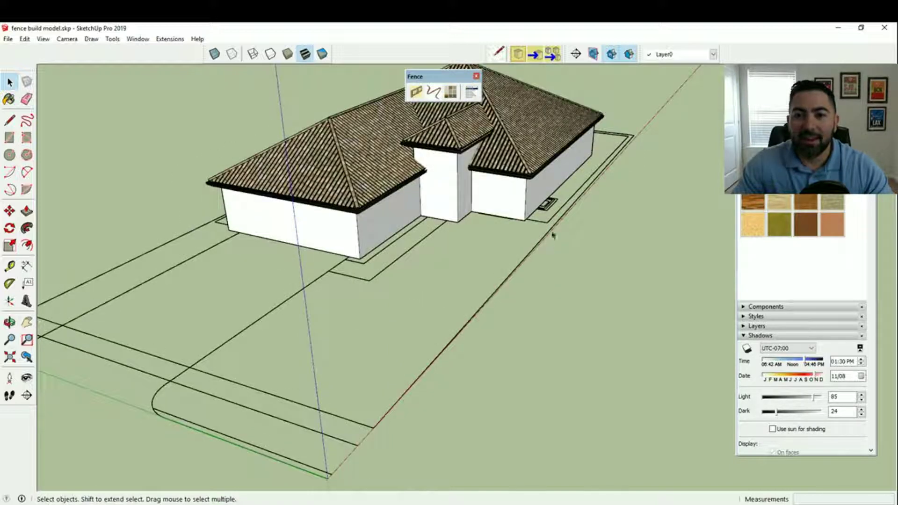
# Step: Launch Instant Fence & Railing on the selected fence path and set its library to Fence - Metal
pyautogui.click(542, 224)
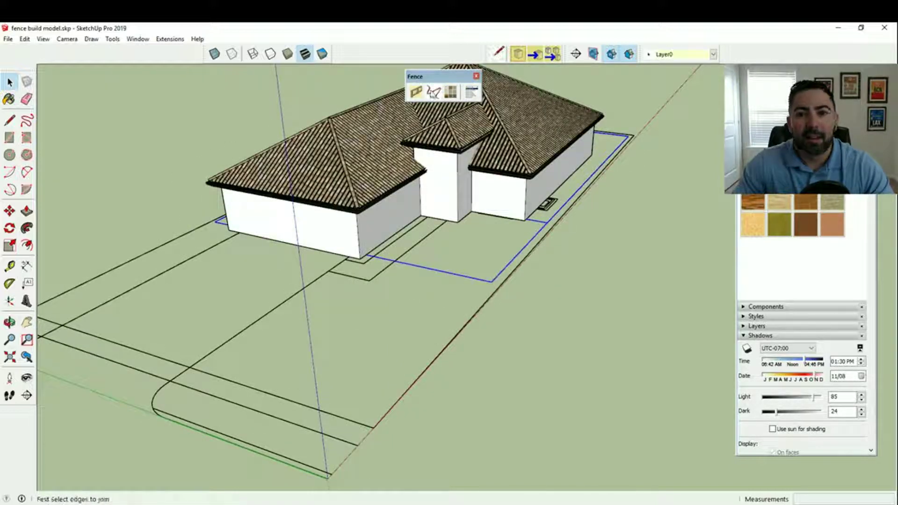
pyautogui.click(415, 95)
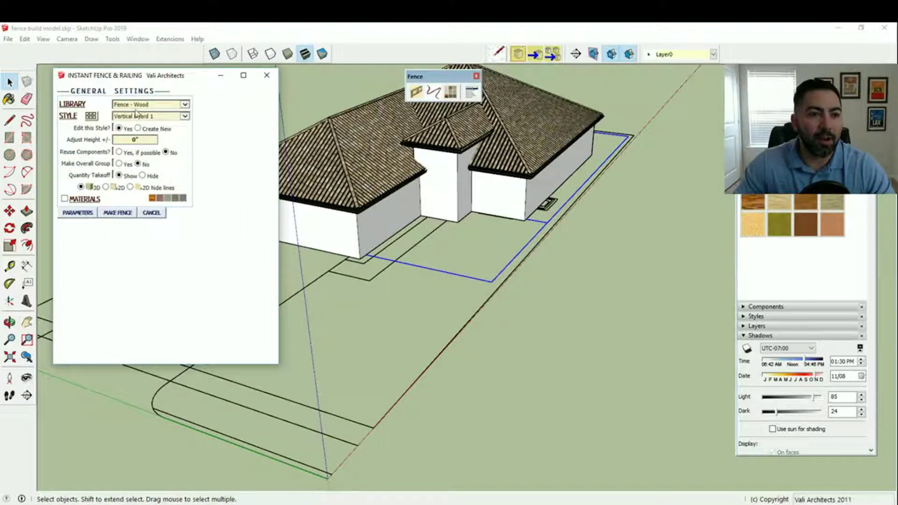
pyautogui.click(184, 104)
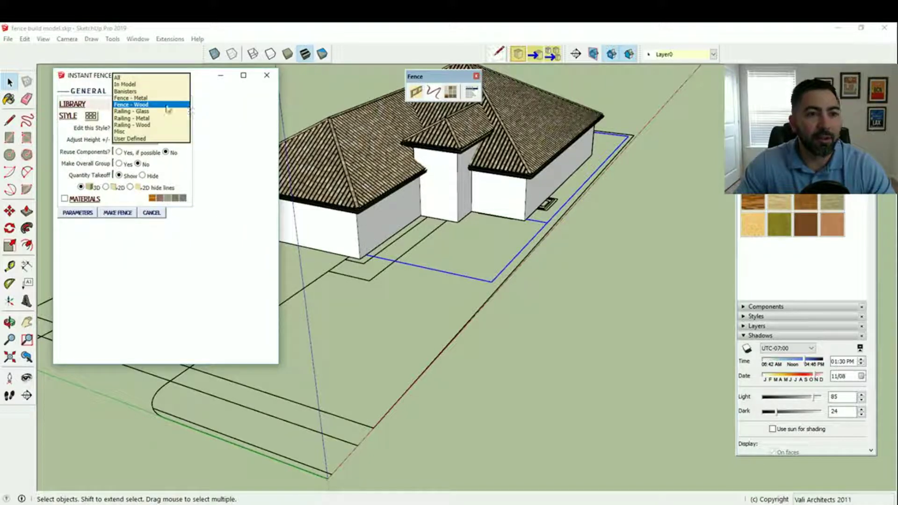
pyautogui.click(150, 98)
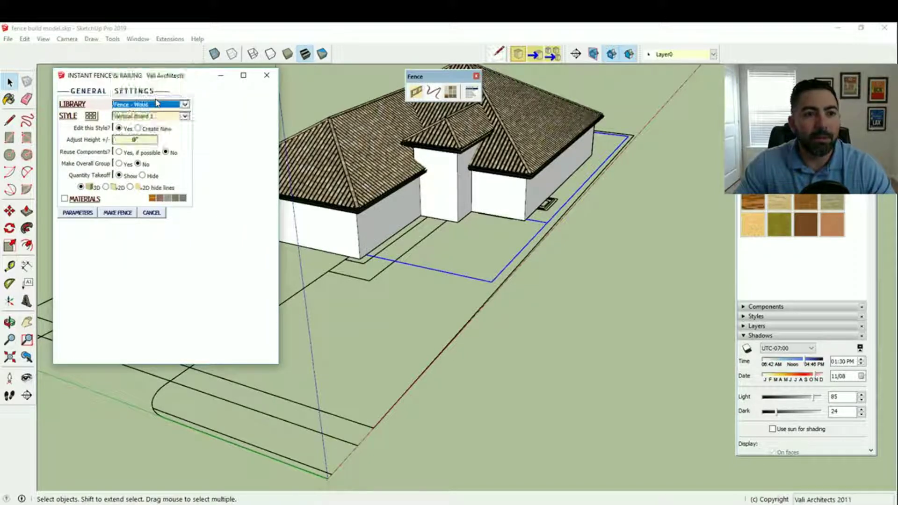
# Step: Choose the Pool Fence 1 style for the metal fence and set Drop to Terrain to No in its style parameters
pyautogui.click(92, 115)
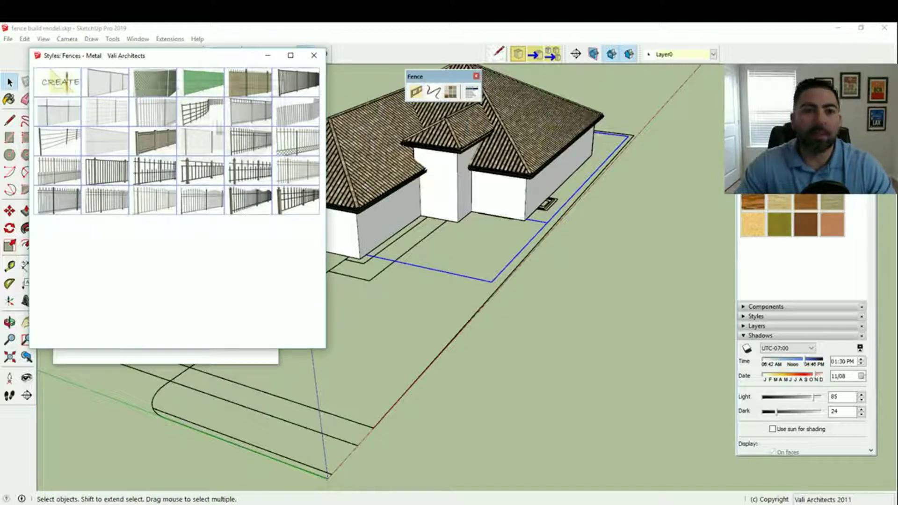
pyautogui.moveTo(302, 83)
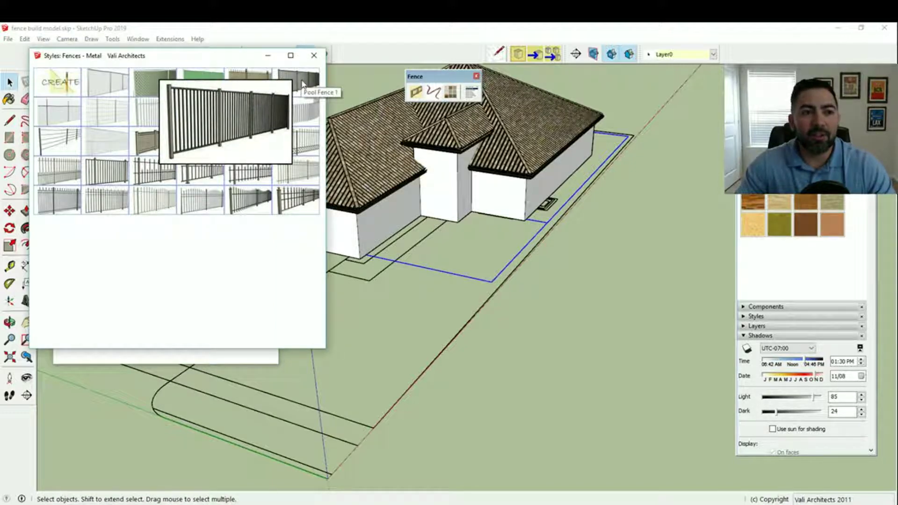
pyautogui.click(302, 82)
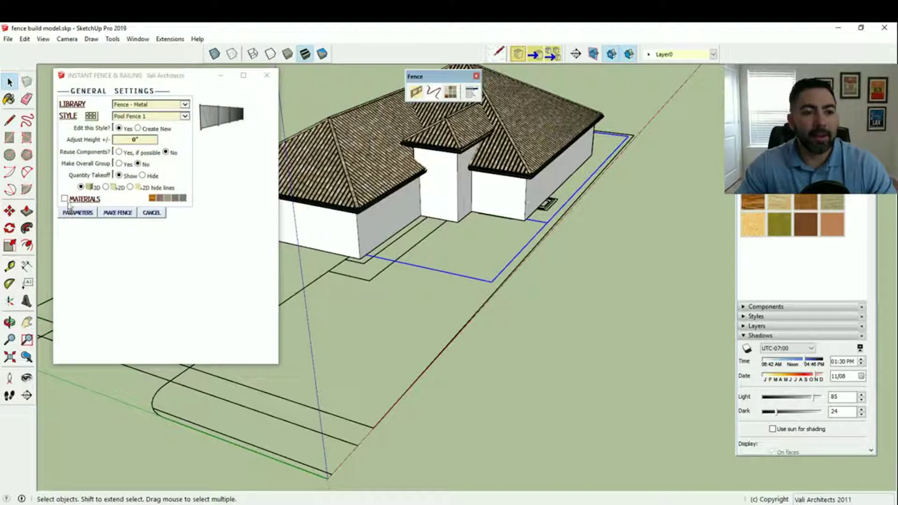
pyautogui.click(76, 213)
pyautogui.scroll(-3, 220, 225)
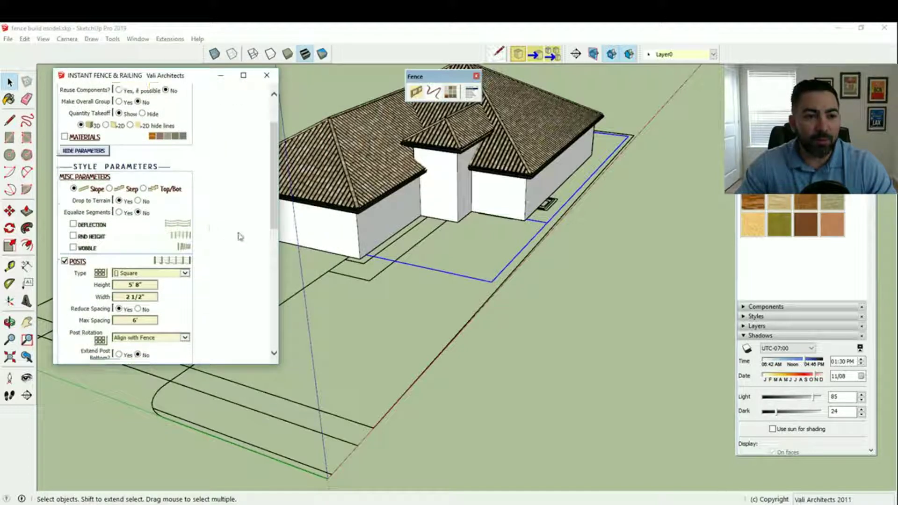
pyautogui.scroll(-1, 239, 237)
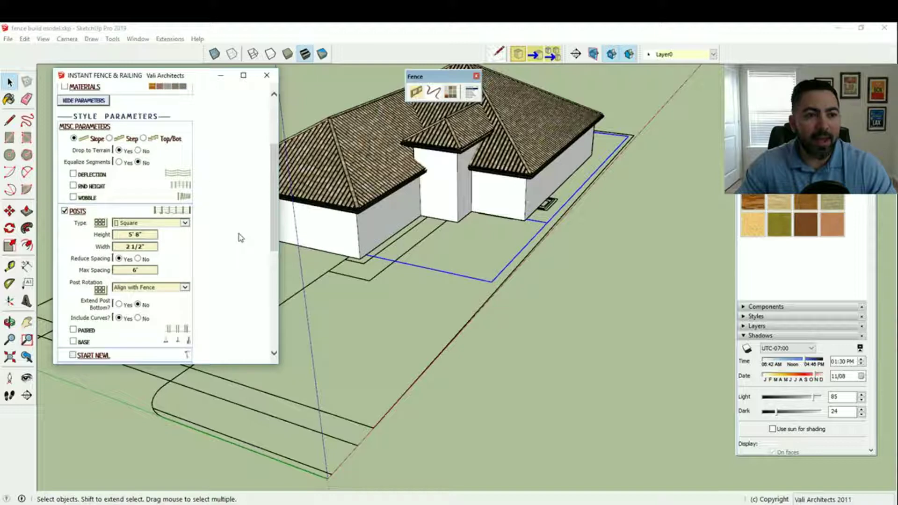
pyautogui.click(139, 151)
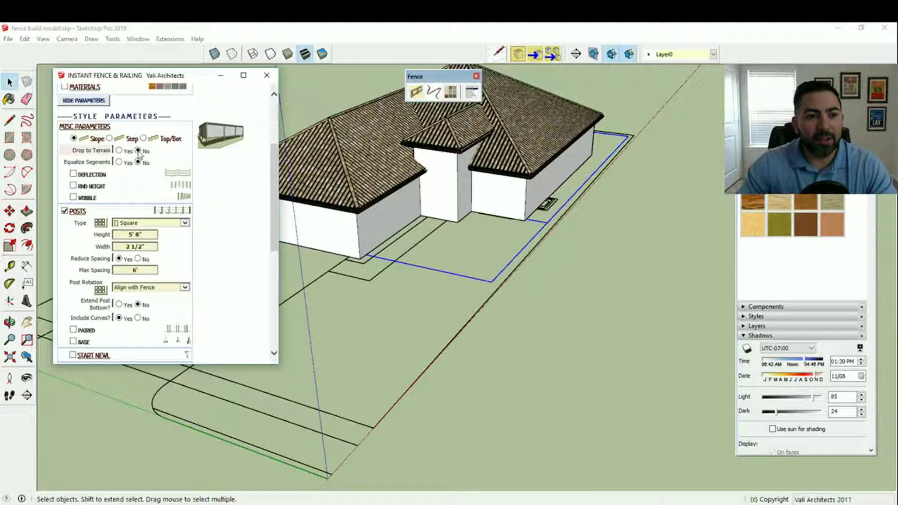
# Step: Build the Pool Fence 1 fence along the selected path around the house and dismiss the quantity takeoff
pyautogui.scroll(-8, 237, 296)
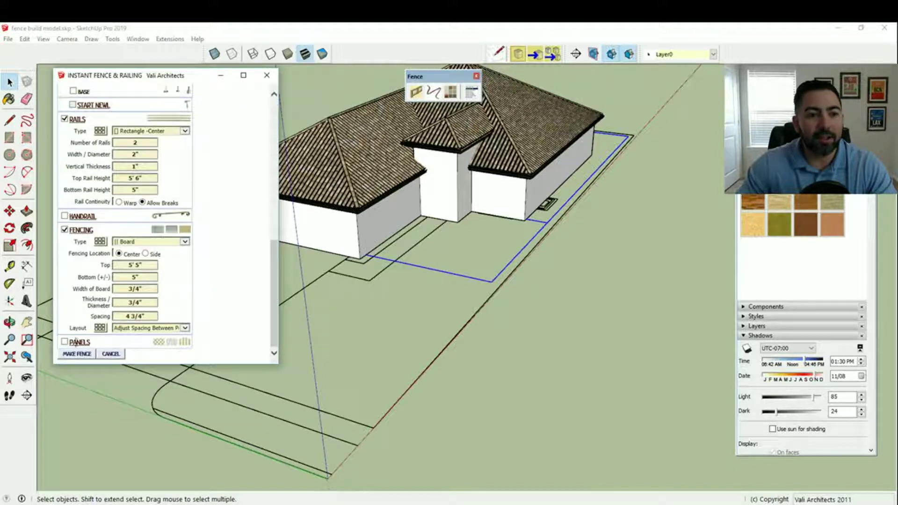
pyautogui.click(76, 354)
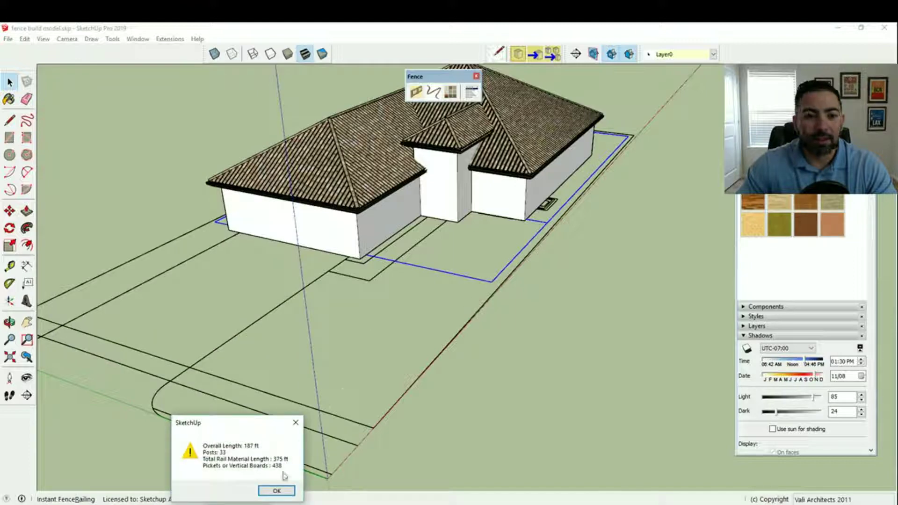
pyautogui.click(285, 491)
pyautogui.moveTo(496, 295); pyautogui.dragTo(366, 280, button='middle')
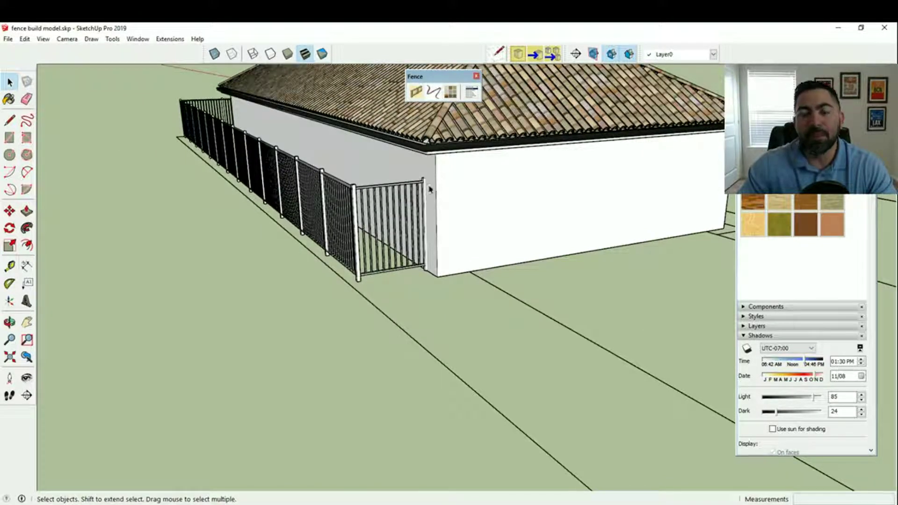
# Step: Reopen the fence settings, compare the Yes and No previews of Drop to Terrain, review the rail and fencing parameters, and close without building
pyautogui.click(415, 92)
pyautogui.click(94, 215)
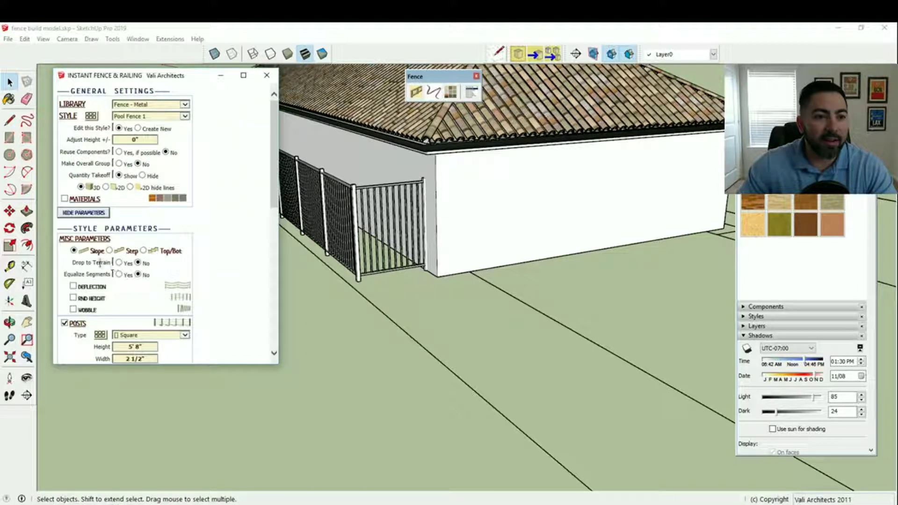
pyautogui.click(120, 263)
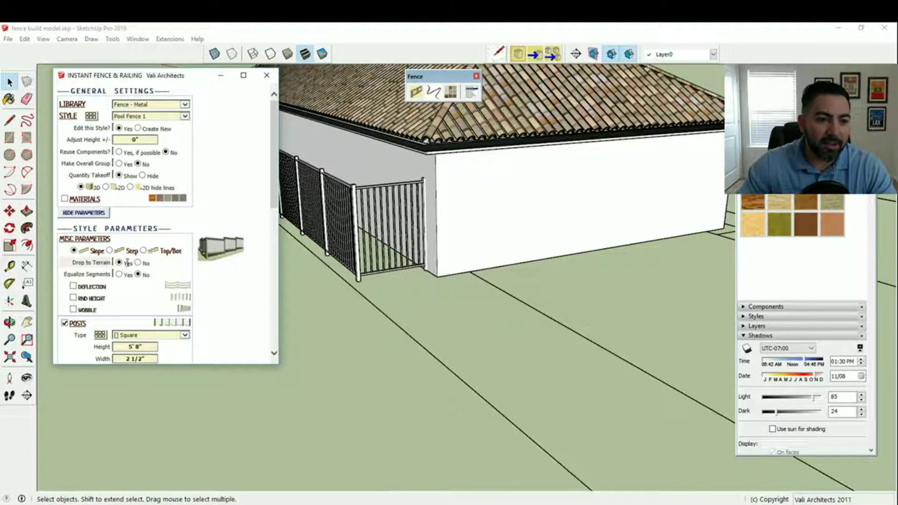
pyautogui.click(139, 264)
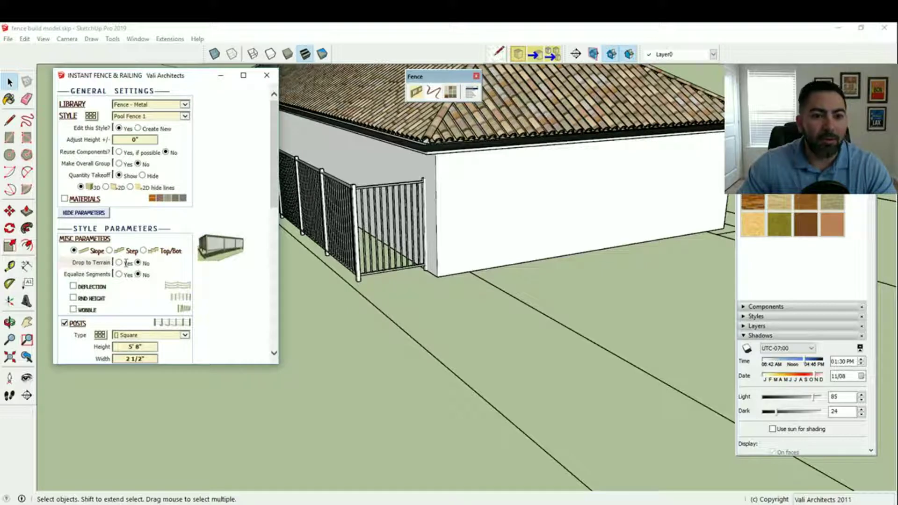
pyautogui.click(119, 263)
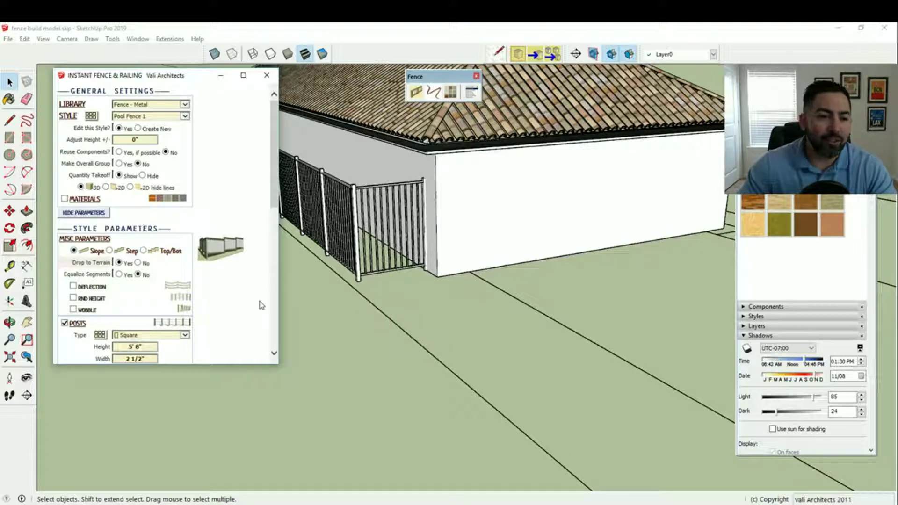
pyautogui.click(141, 263)
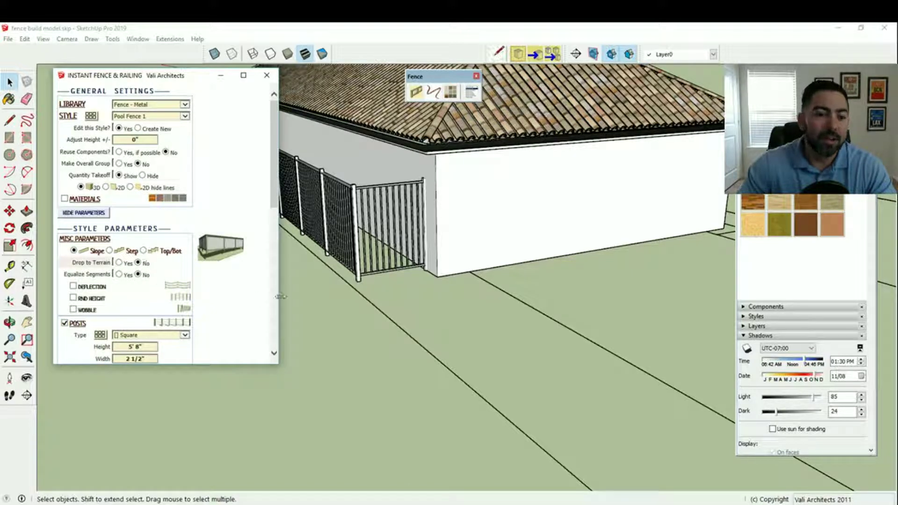
pyautogui.scroll(-8, 276, 297)
pyautogui.scroll(-3, 327, 311)
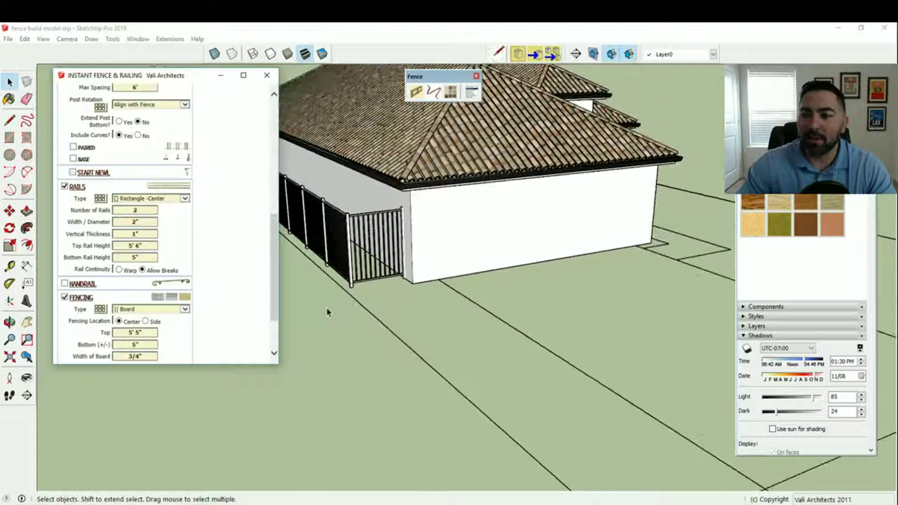
pyautogui.click(266, 75)
# Step: Bring the whole fenced house into view and close the floating Fence toolbar
pyautogui.scroll(-4, 461, 271)
pyautogui.moveTo(461, 271); pyautogui.dragTo(247, 287, button='middle')
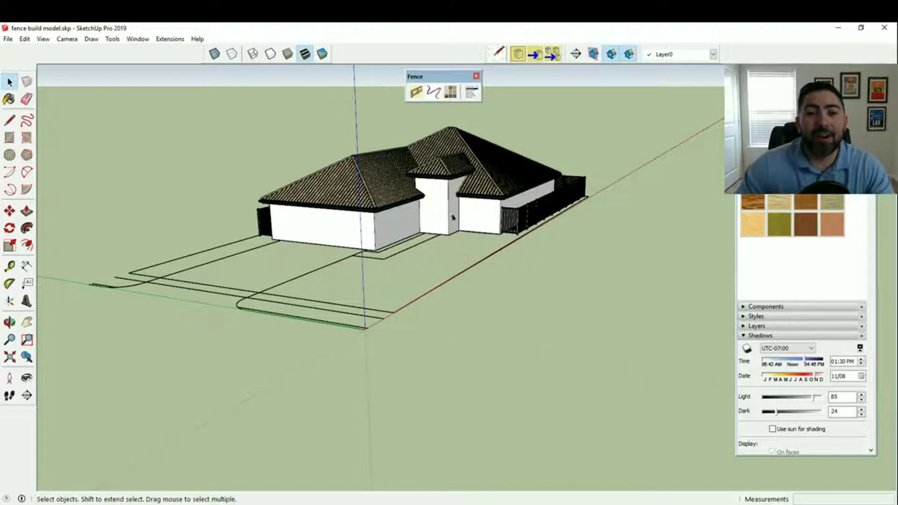
pyautogui.moveTo(444, 80); pyautogui.dragTo(378, 84)
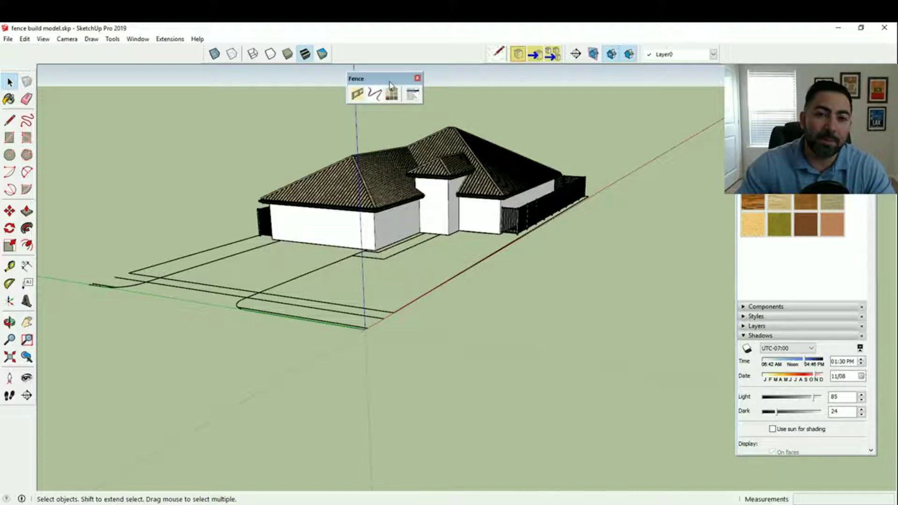
pyautogui.click(410, 78)
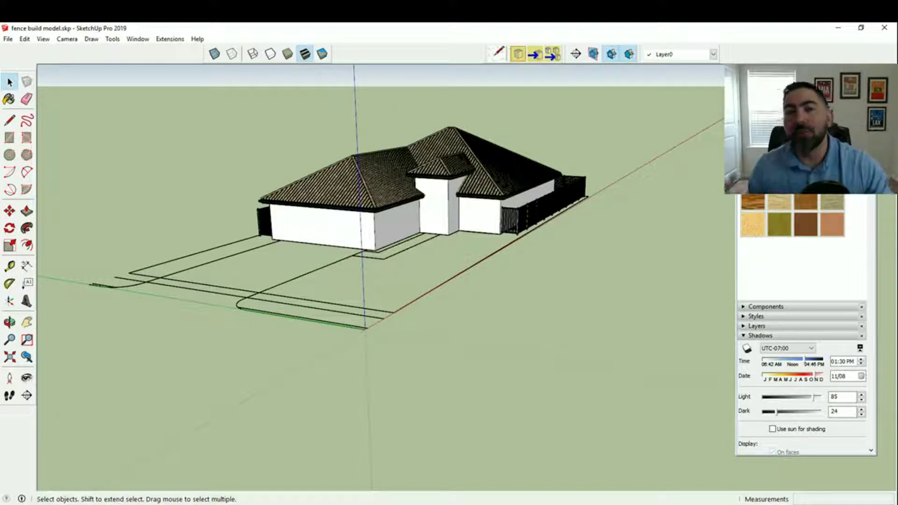